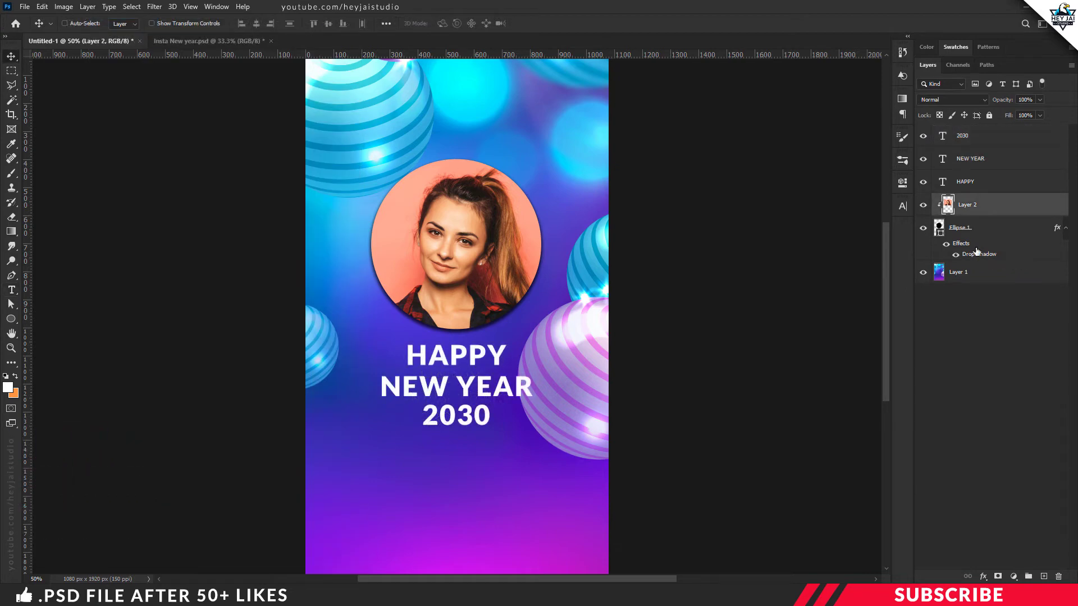
- Create a new layer above the 2030 text and keep the foreground colour at white (#ffffff)
key(ctrl+minus)
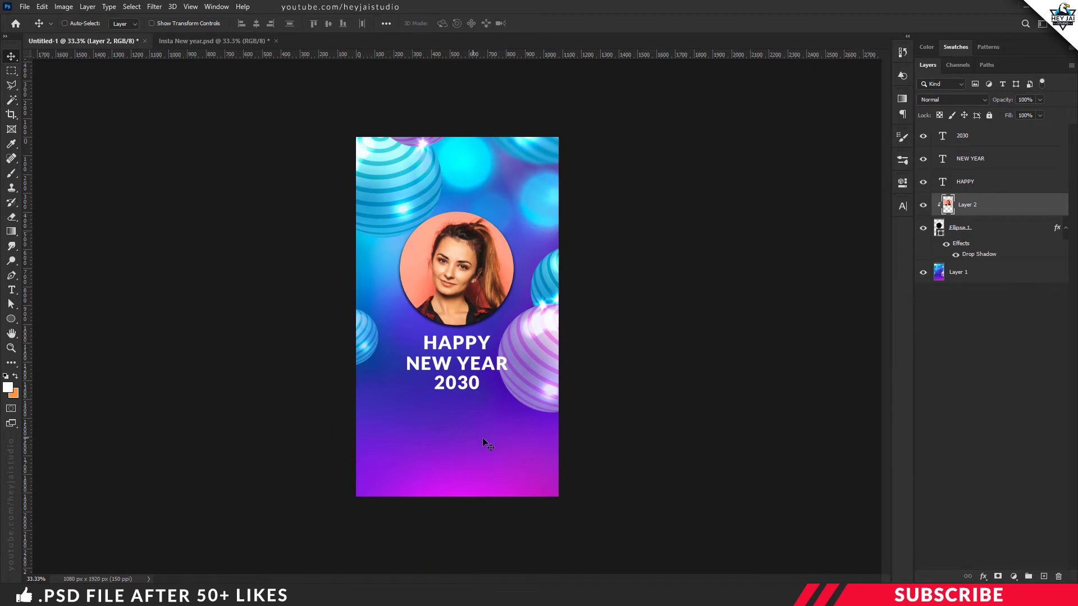
click(981, 147)
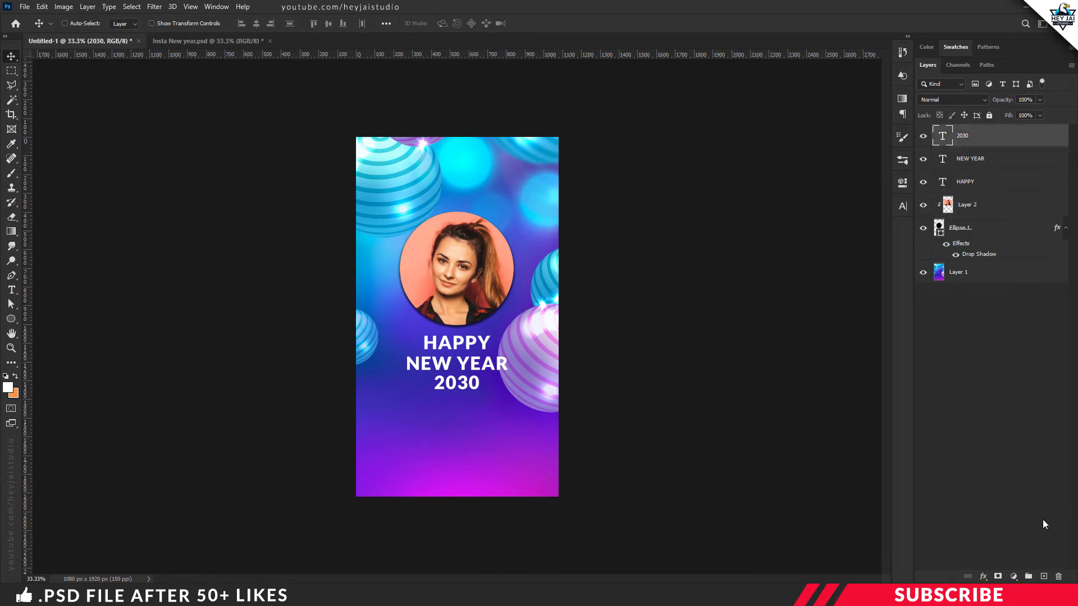
click(1045, 577)
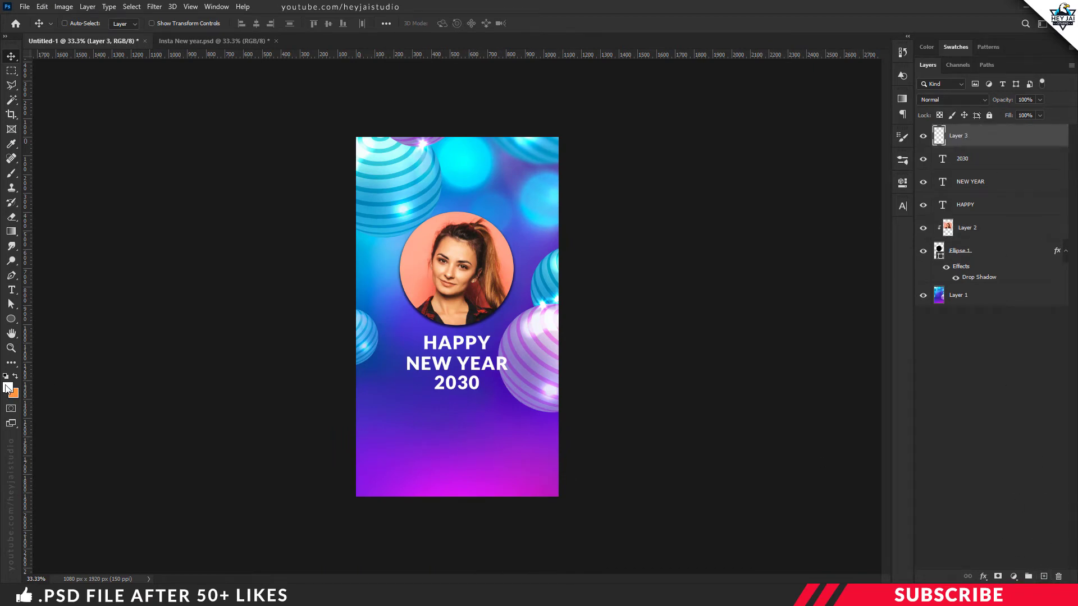
click(8, 387)
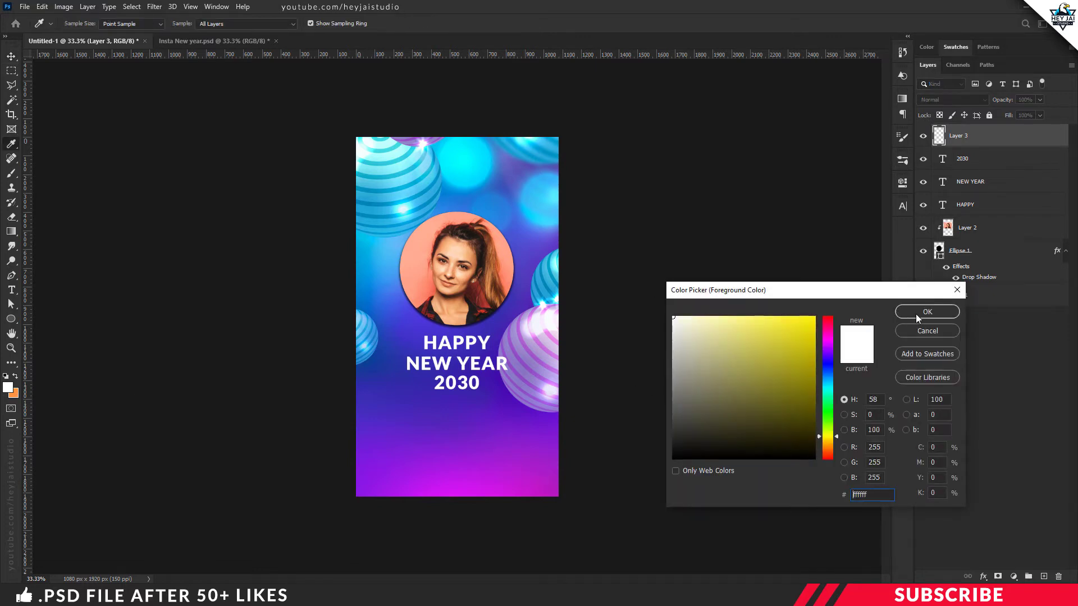
click(917, 317)
- Add the text "It is time to forget the past and celebrate a new start. Happy New Year!" in three centred italic lines below 2030
right_click(12, 291)
click(37, 289)
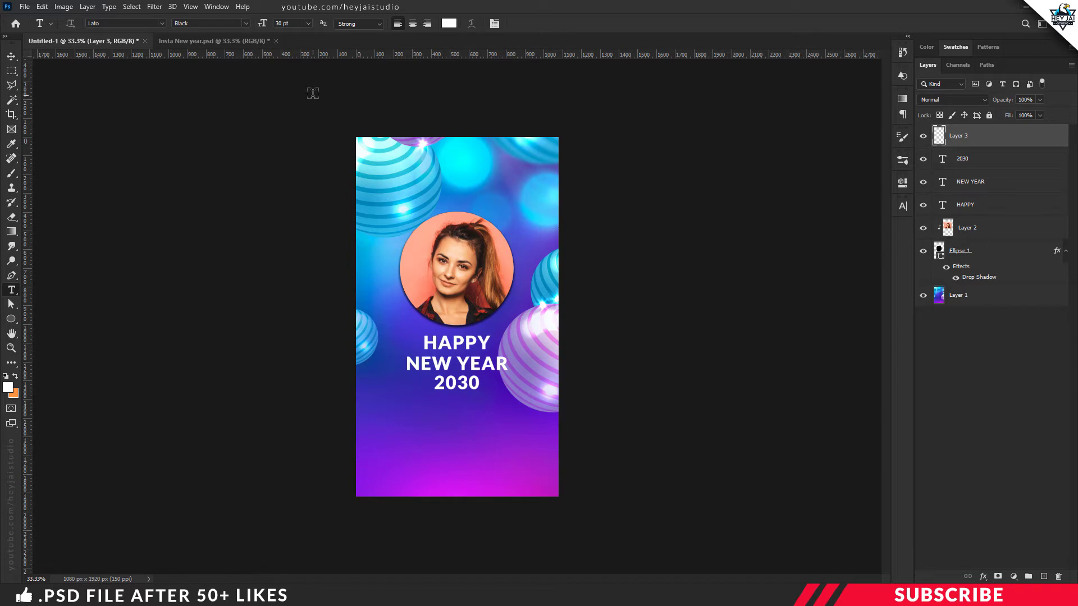
click(409, 436)
text(its is ti )
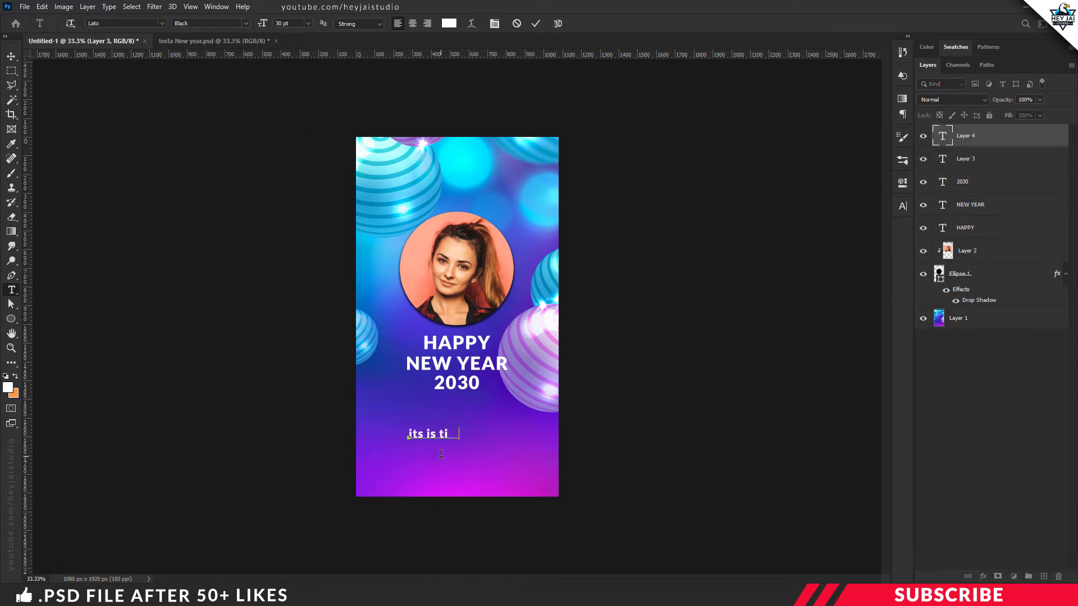
text(me to forget the pa)
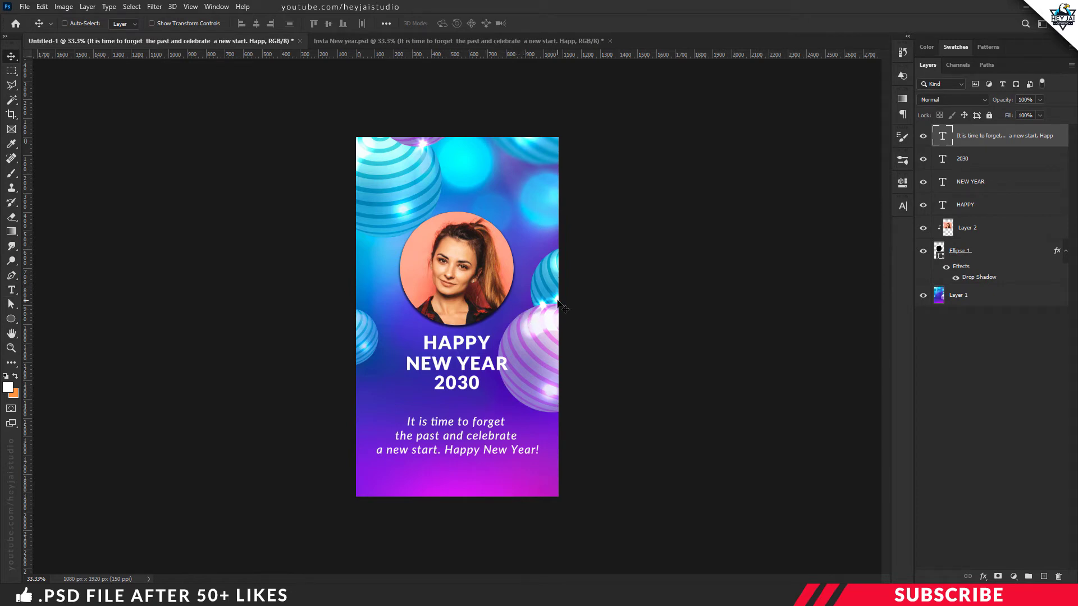
- Merge all the text, portrait, ellipse and background layers into a single layer
ctrl+click(963, 294)
ctrl+click(969, 250)
ctrl+click(976, 228)
ctrl+click(979, 204)
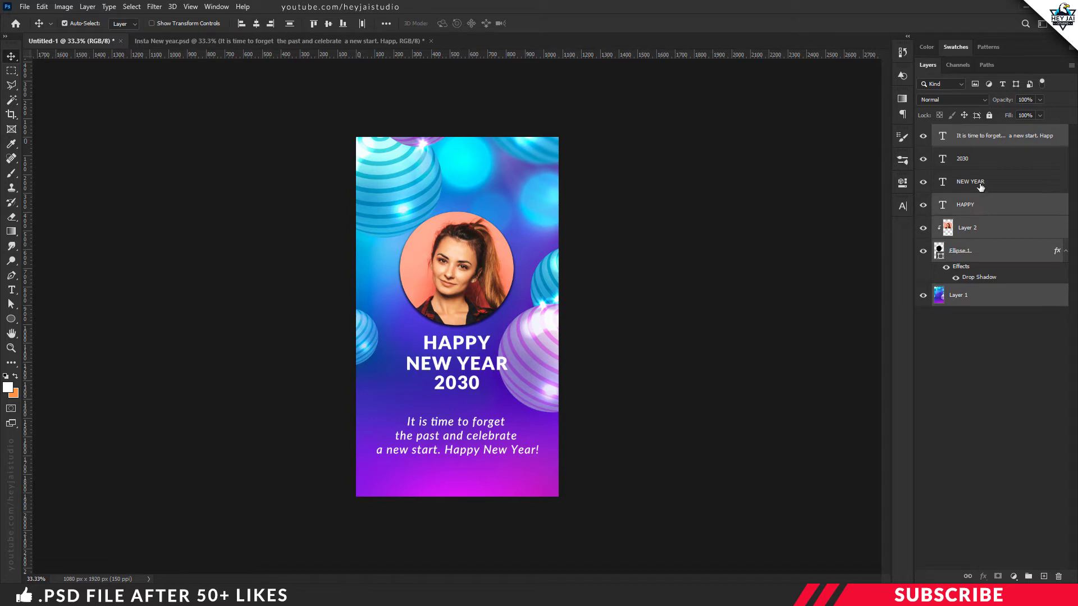
ctrl+click(979, 182)
ctrl+click(977, 160)
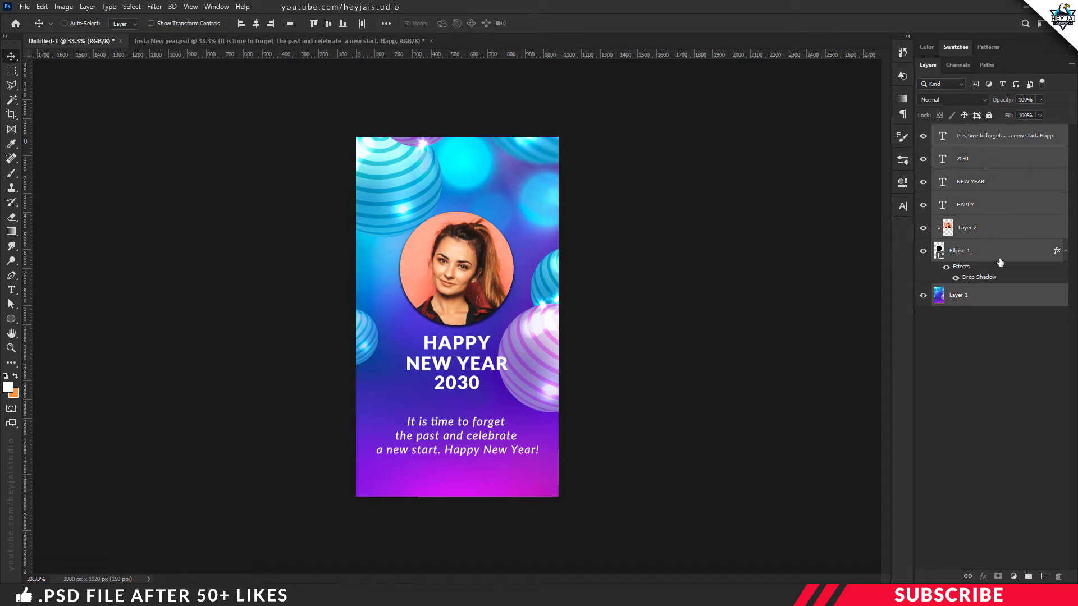
click(85, 7)
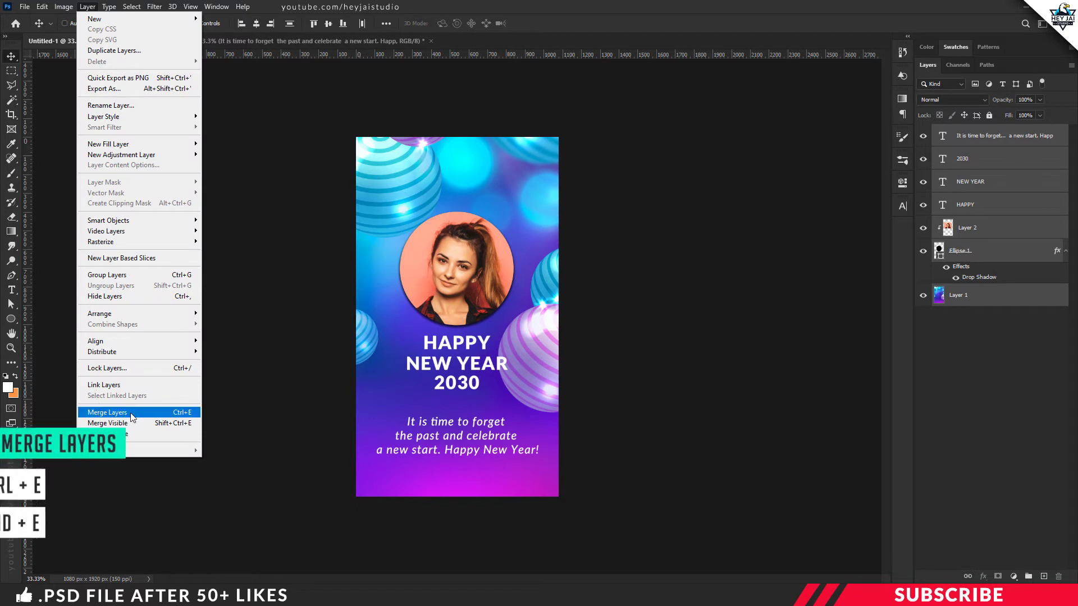
click(107, 412)
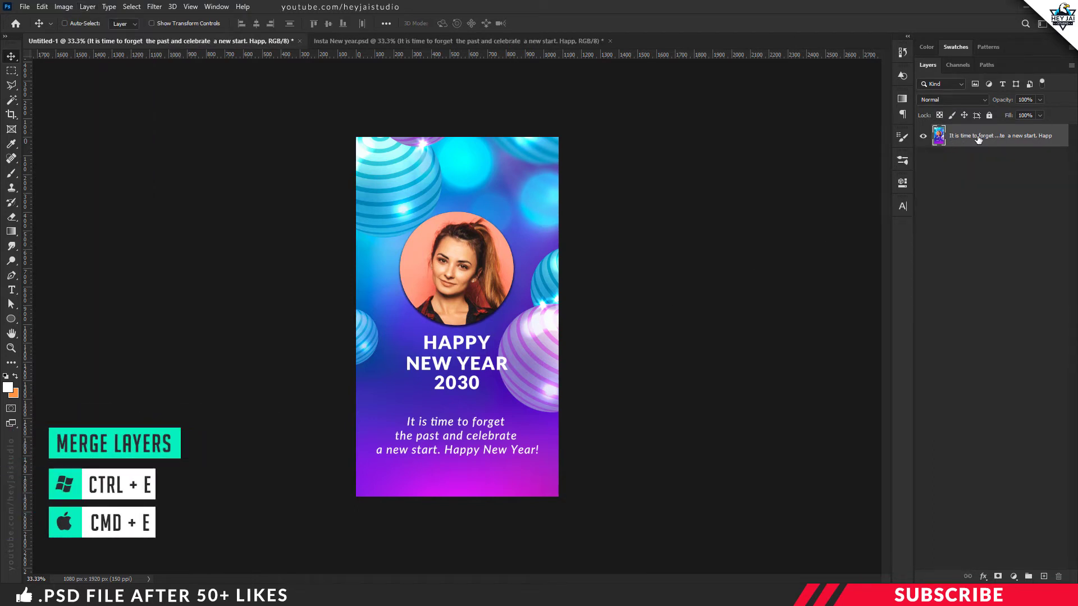
- Rename the merged layer as Base
double_click(978, 137)
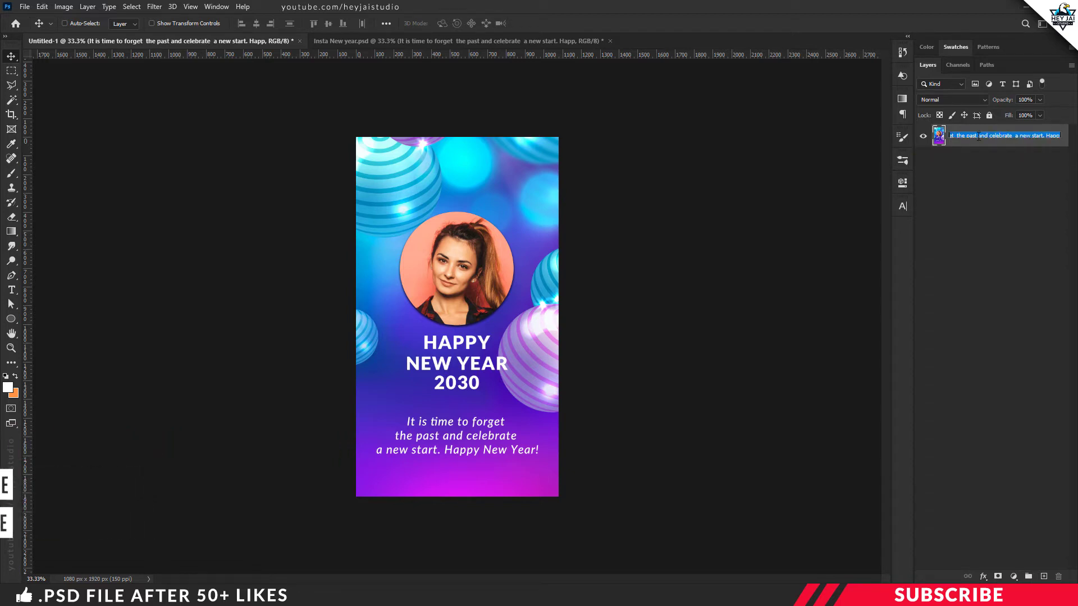
text(Base)
key(Return)
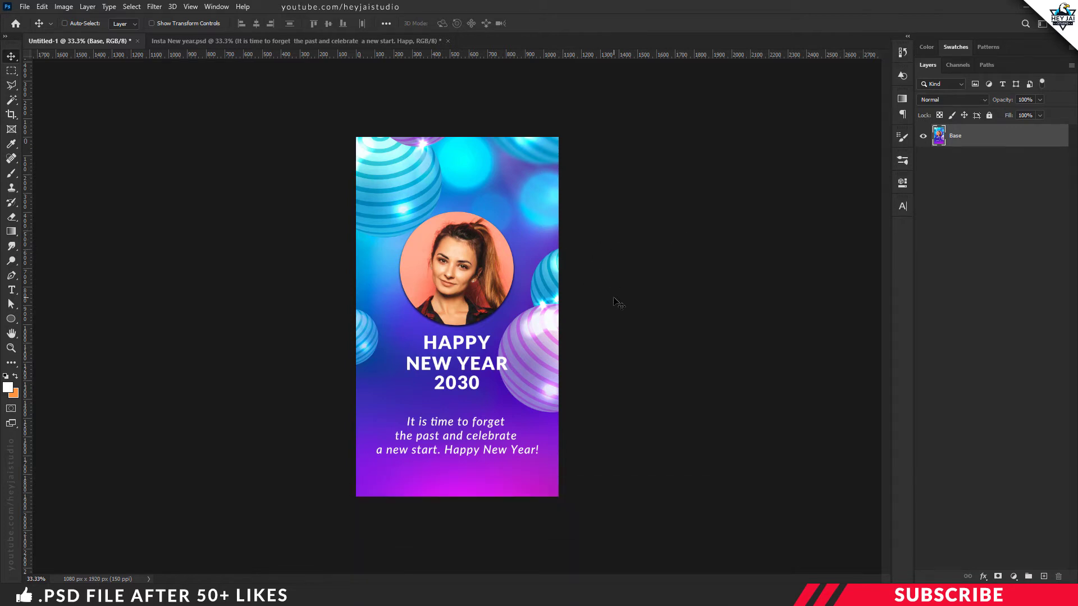
- Switch to File Explorer and open Image-3 from the Project File folder in Photoshop
click(211, 594)
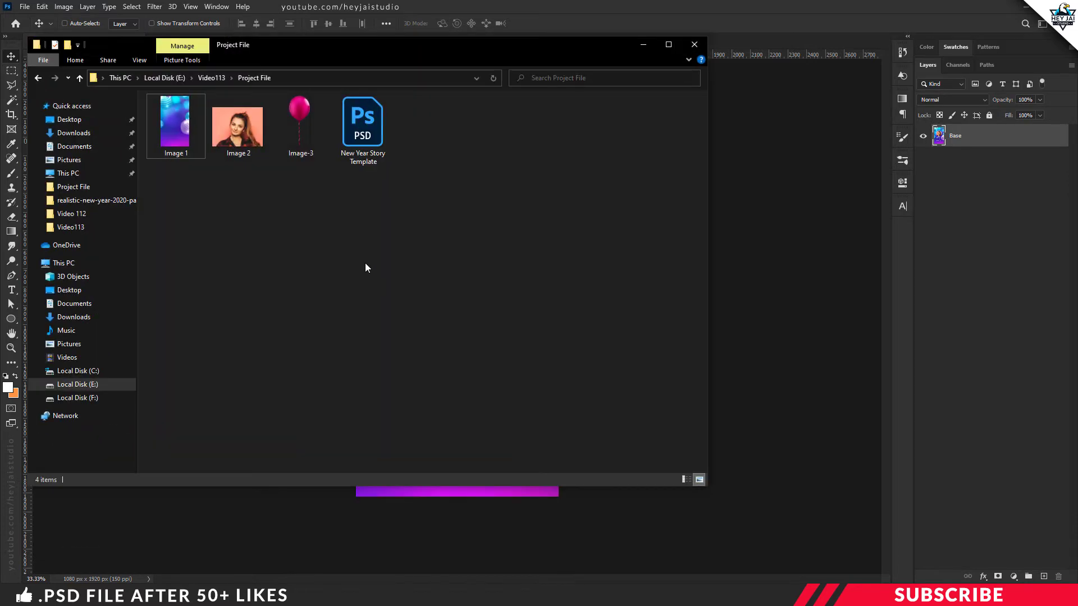
right_click(301, 143)
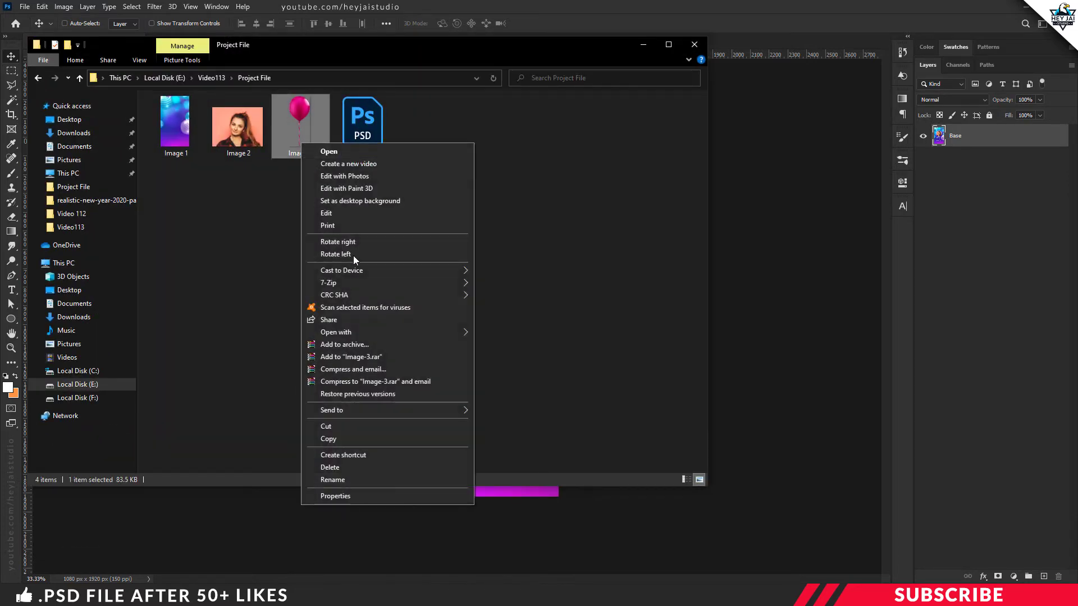
mouse_move(355, 332)
click(490, 334)
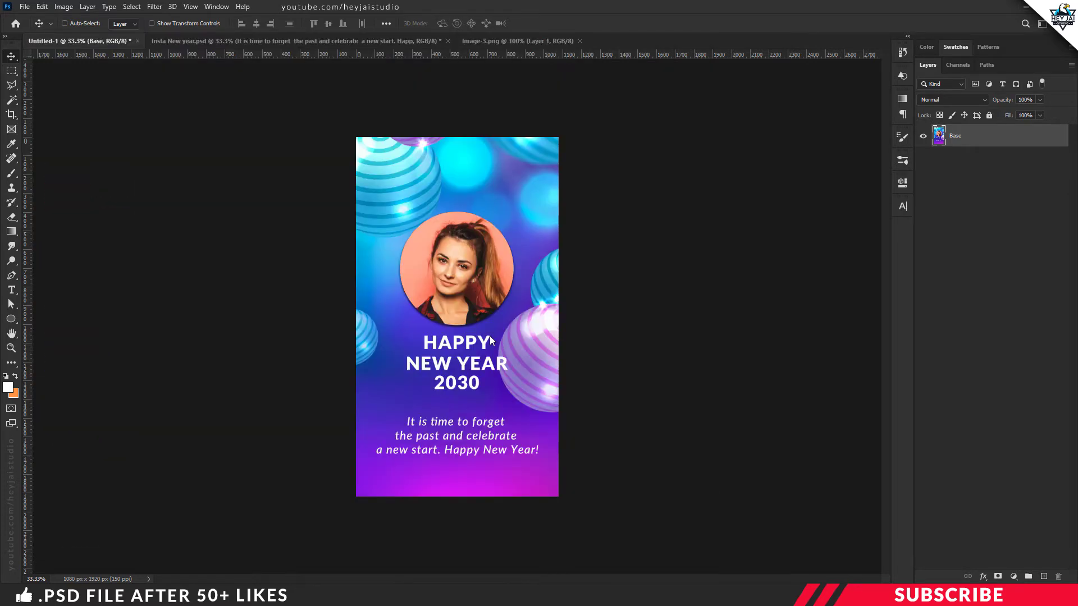
- Copy the pink balloon from Image-3.png into the New Year story document and close the balloon image
drag(508, 41, 527, 89)
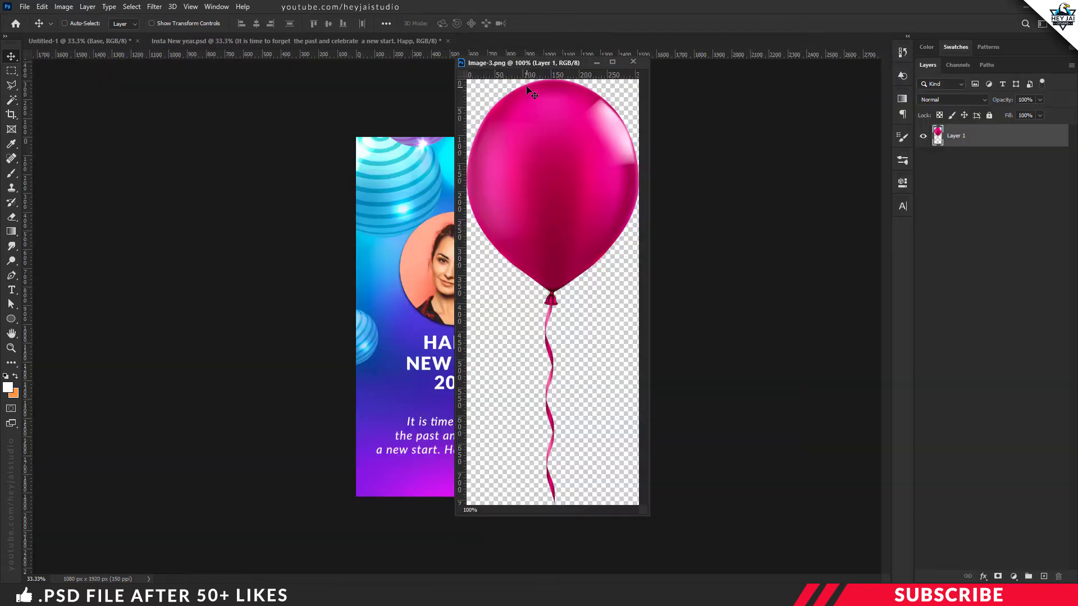
drag(541, 136, 418, 241)
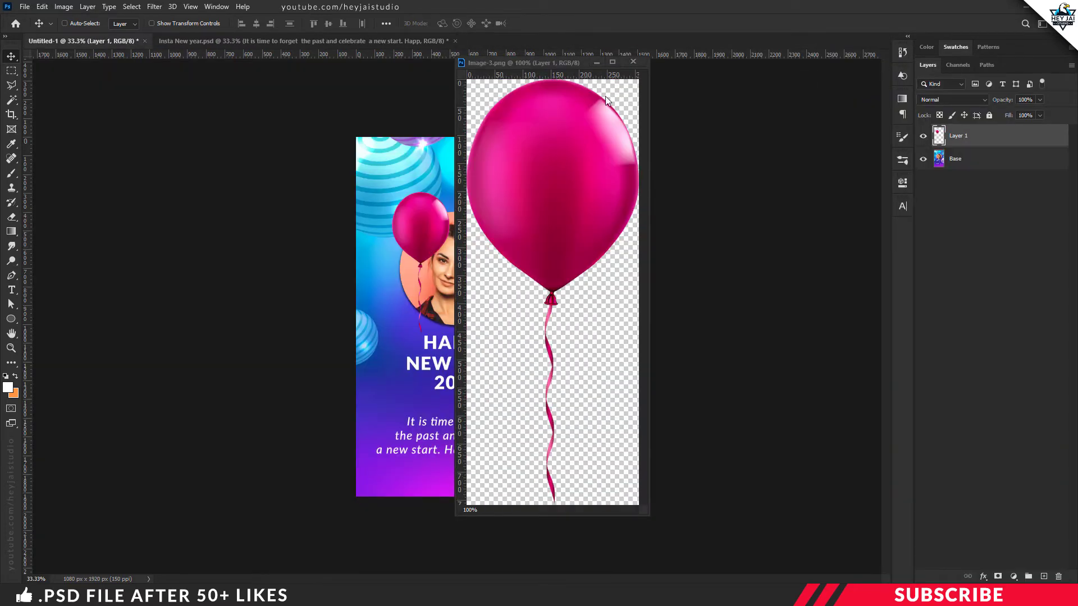
click(632, 61)
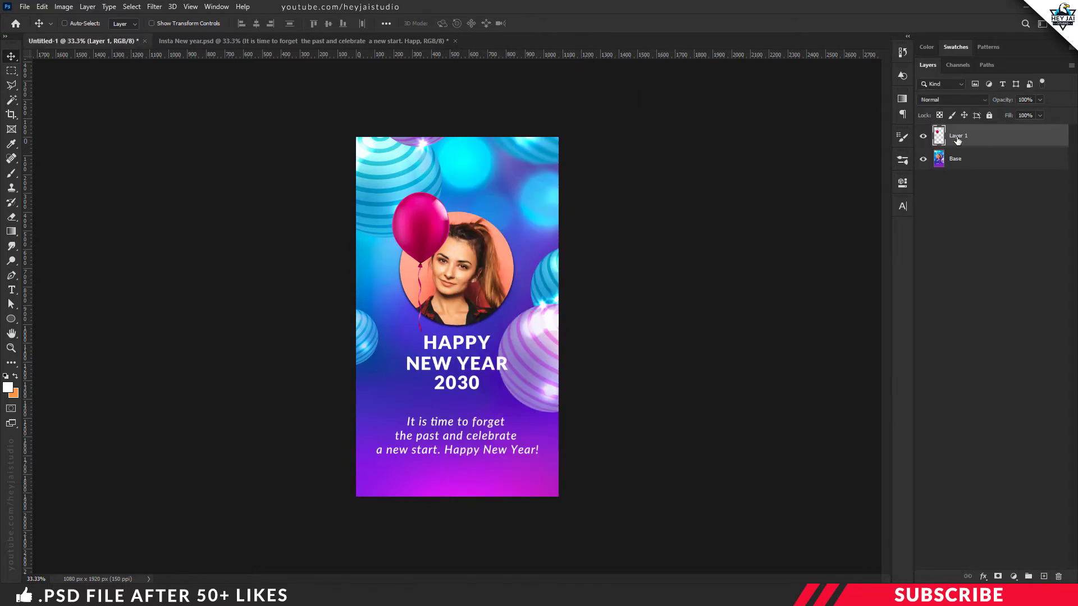
- Move the pink balloon down to the left of the HAPPY NEW YEAR text and place a duplicate just to its right
drag(431, 242, 404, 386)
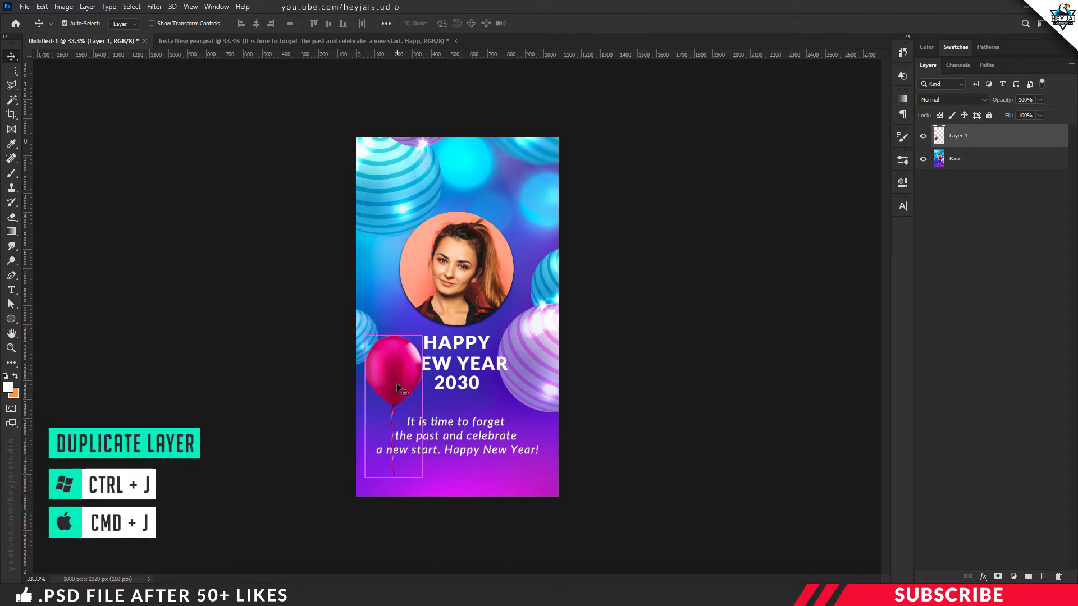
key(ctrl+j)
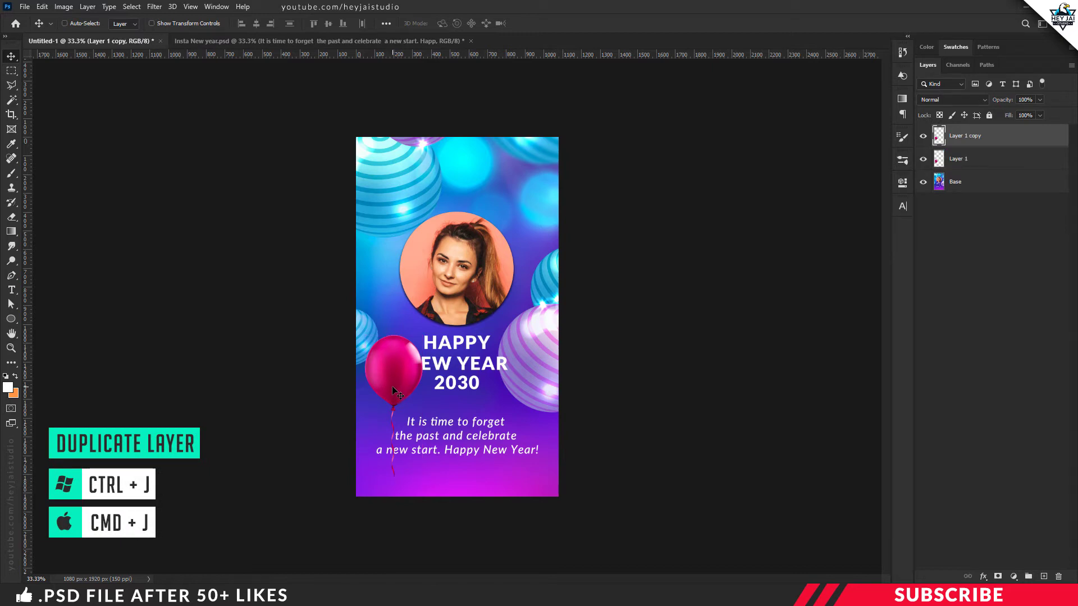
drag(396, 389, 473, 397)
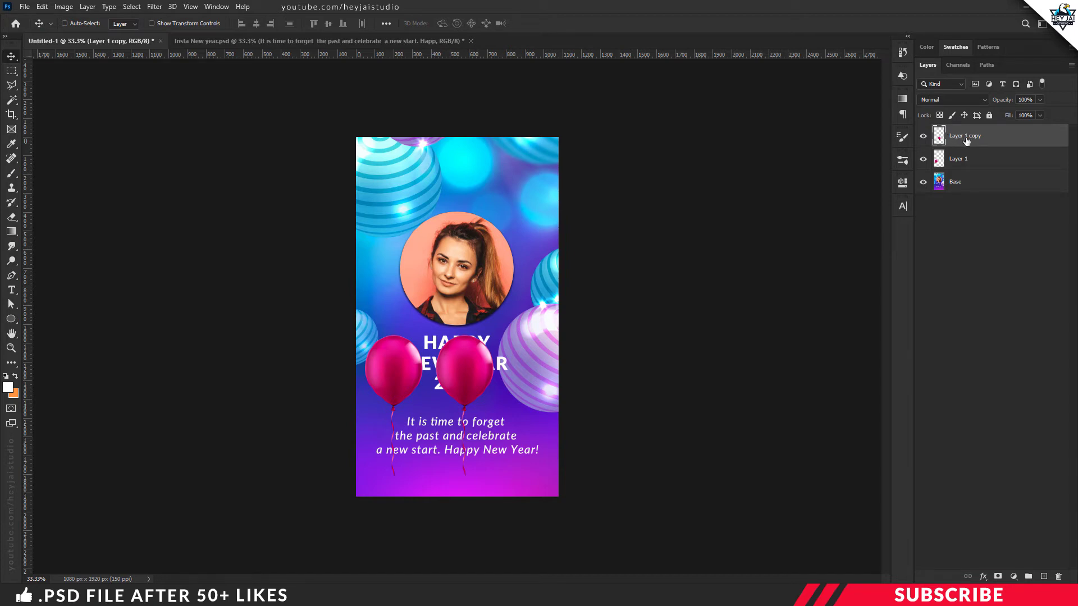
- Add a Hue/Saturation adjustment clipped to the duplicated balloon and set its Hue to -162
click(1013, 577)
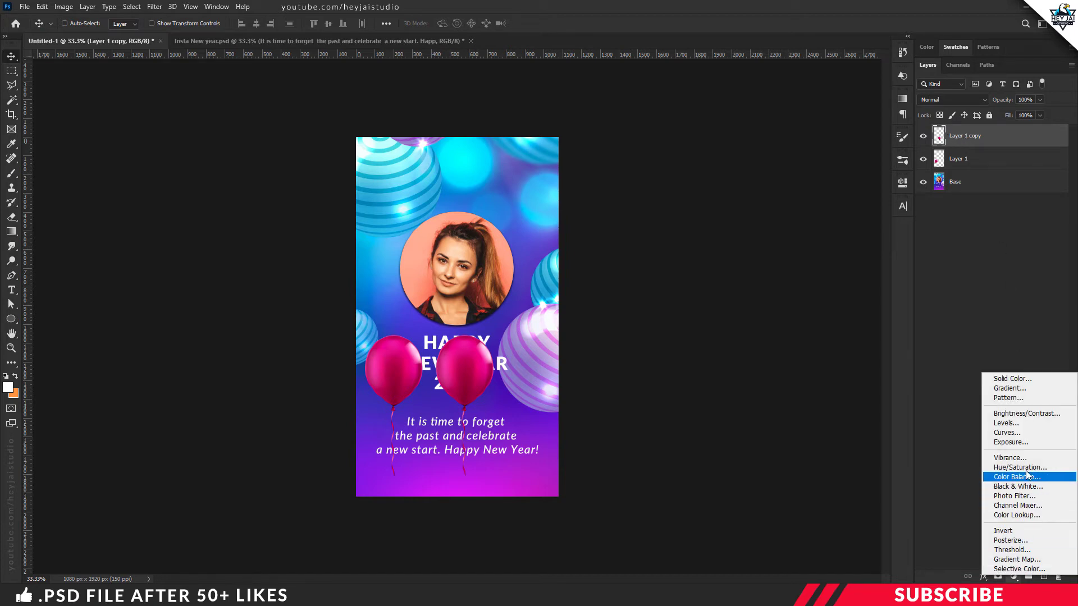
click(1000, 471)
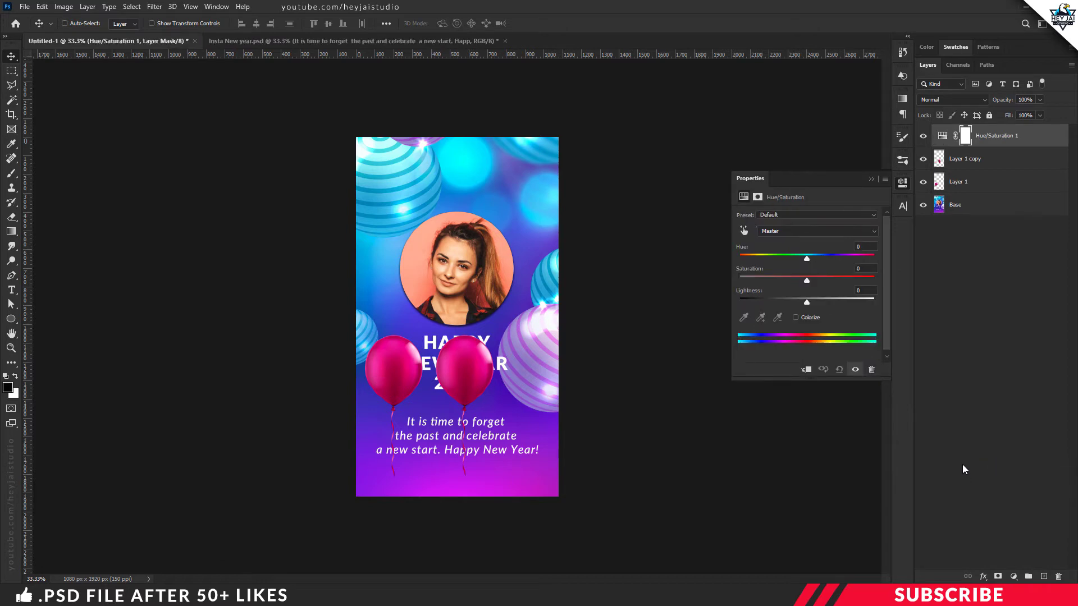
right_click(1011, 145)
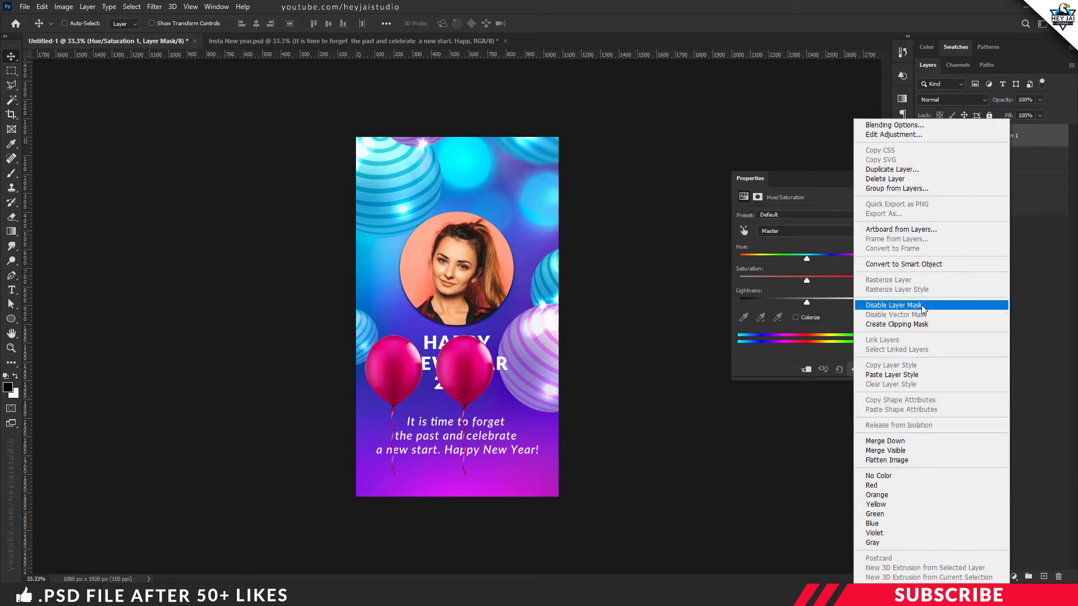
click(920, 326)
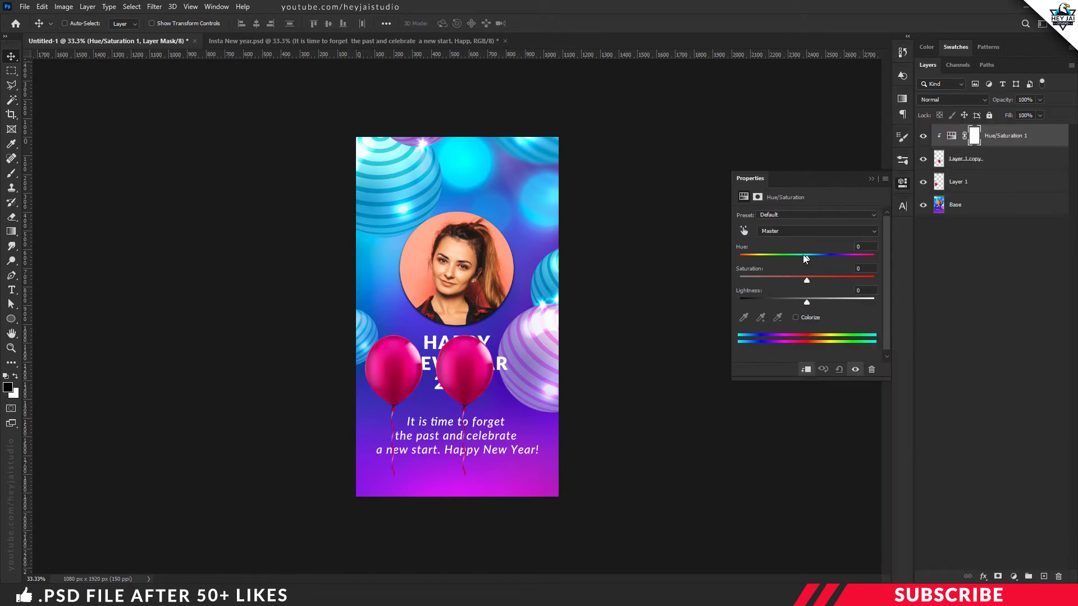
drag(806, 260, 744, 261)
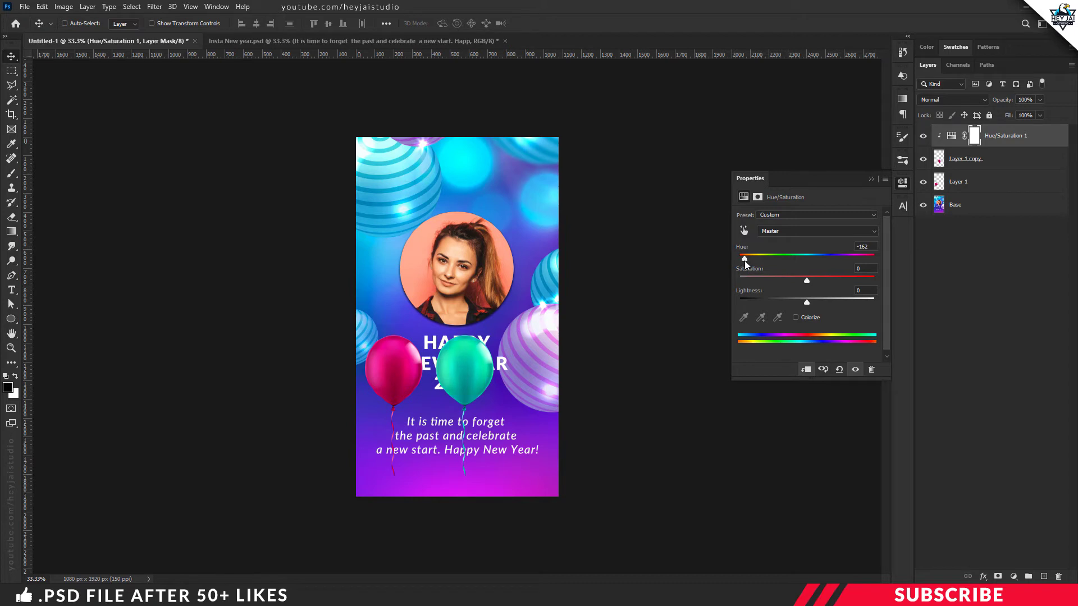
click(902, 183)
- Merge the Hue/Saturation adjustment with the duplicated balloon layer
click(966, 160)
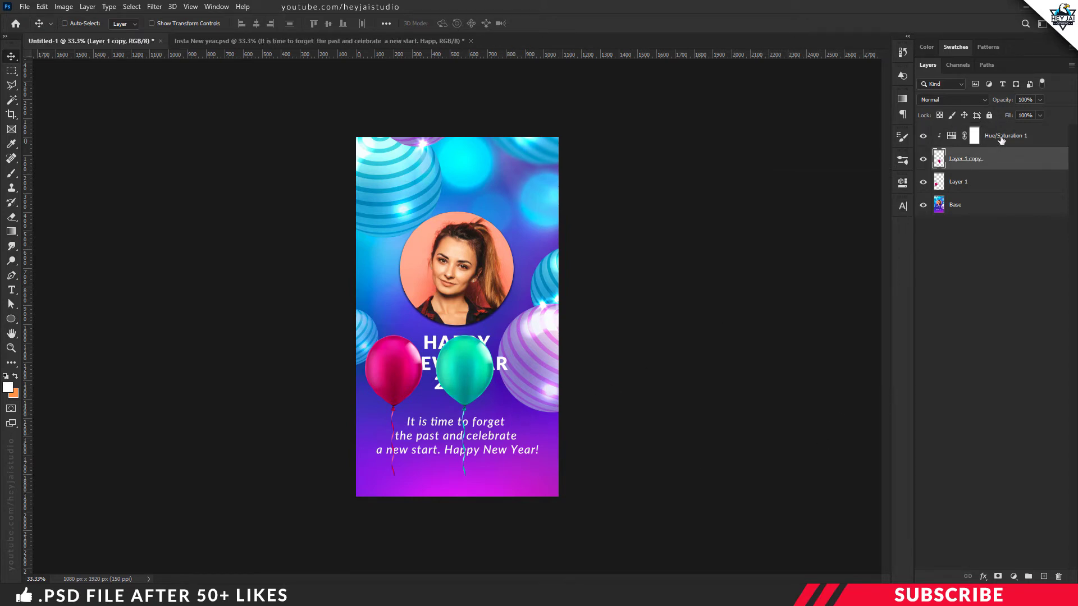
shift+click(998, 136)
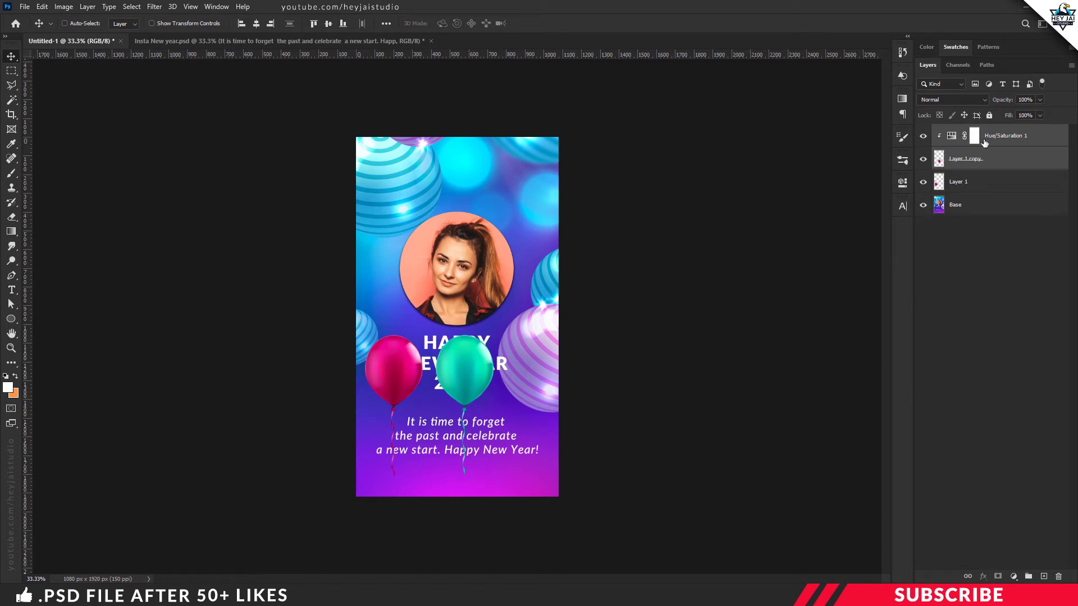
click(90, 9)
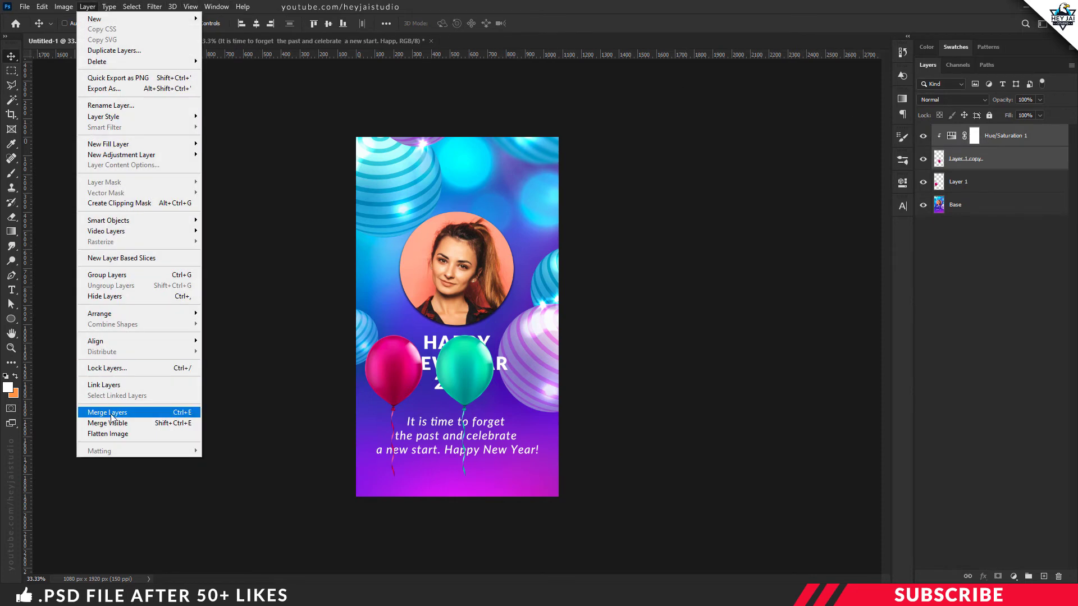
click(140, 415)
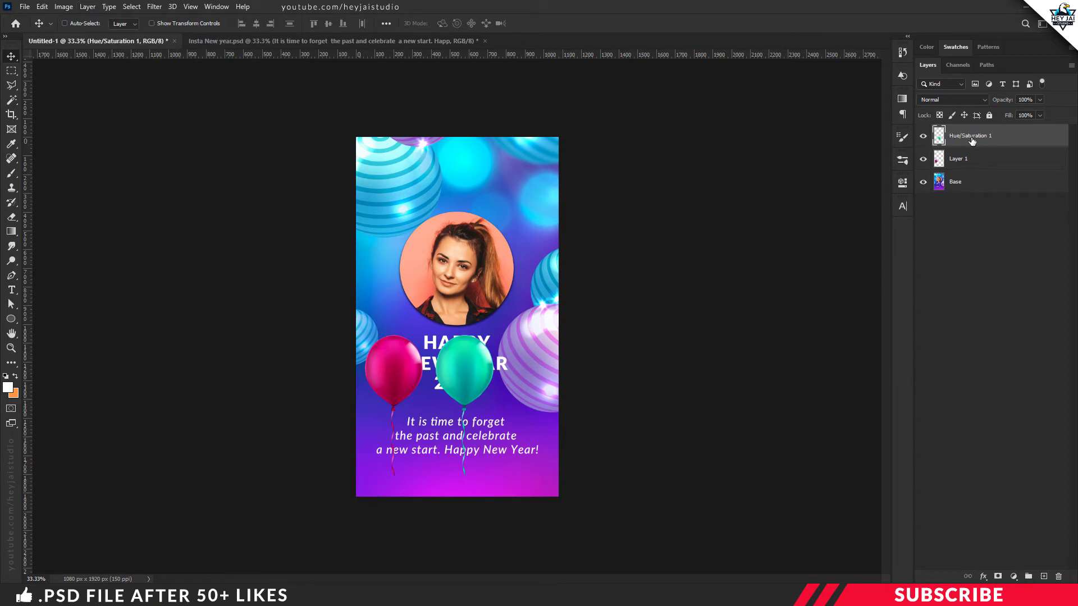
- Duplicate the green balloon layer and place the copy over the upper-right edge of the portrait circle
key(ctrl+j)
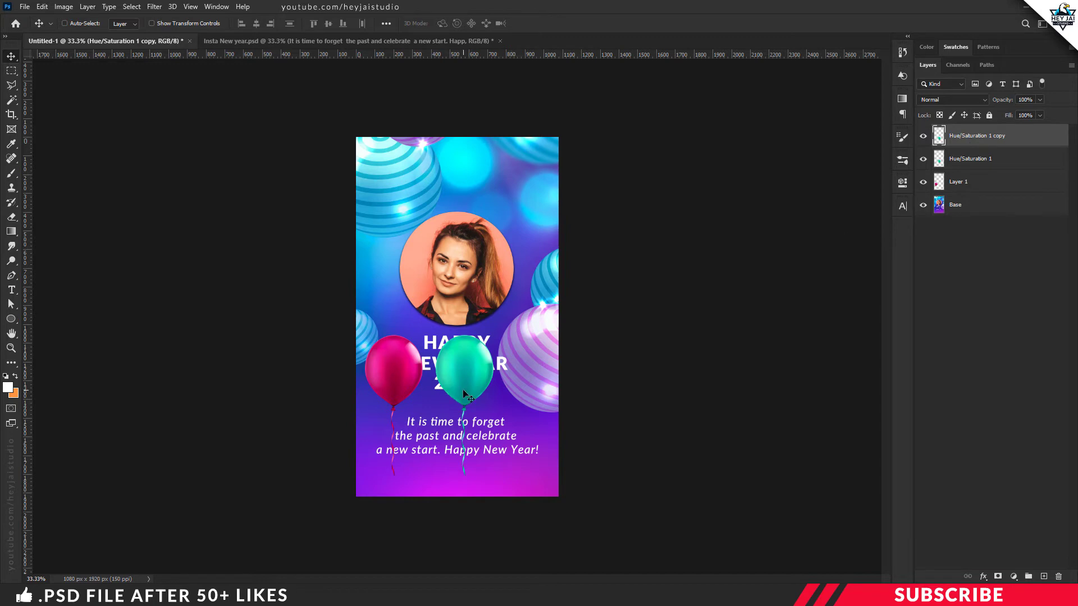
drag(467, 387, 526, 249)
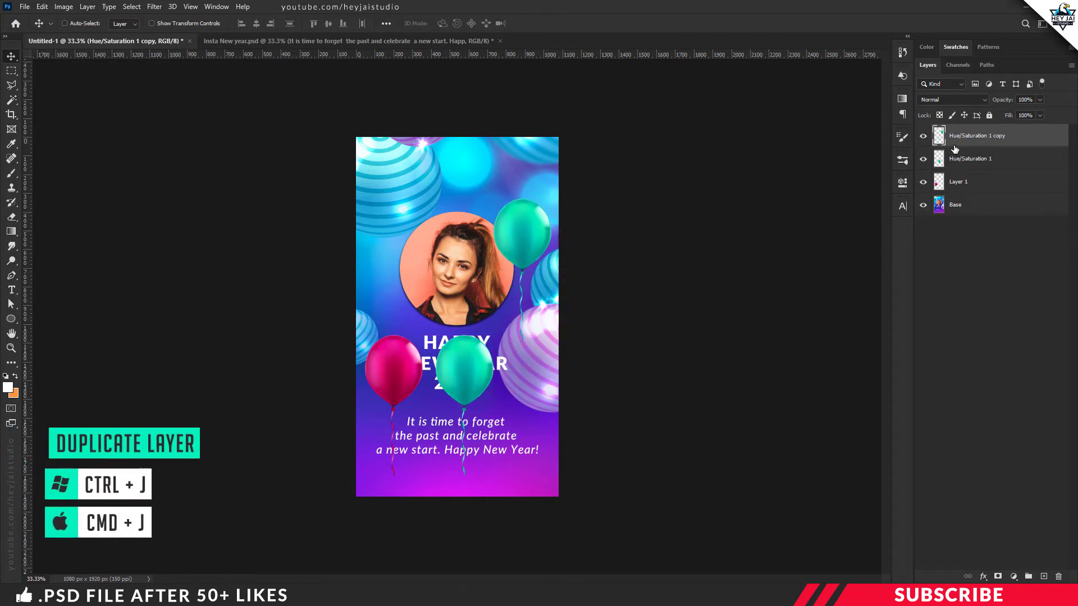
- Recolour the balloon over the portrait from teal to bright green with a clipped Hue/Saturation adjustment, and merge the adjustment into the balloon layer
click(1014, 577)
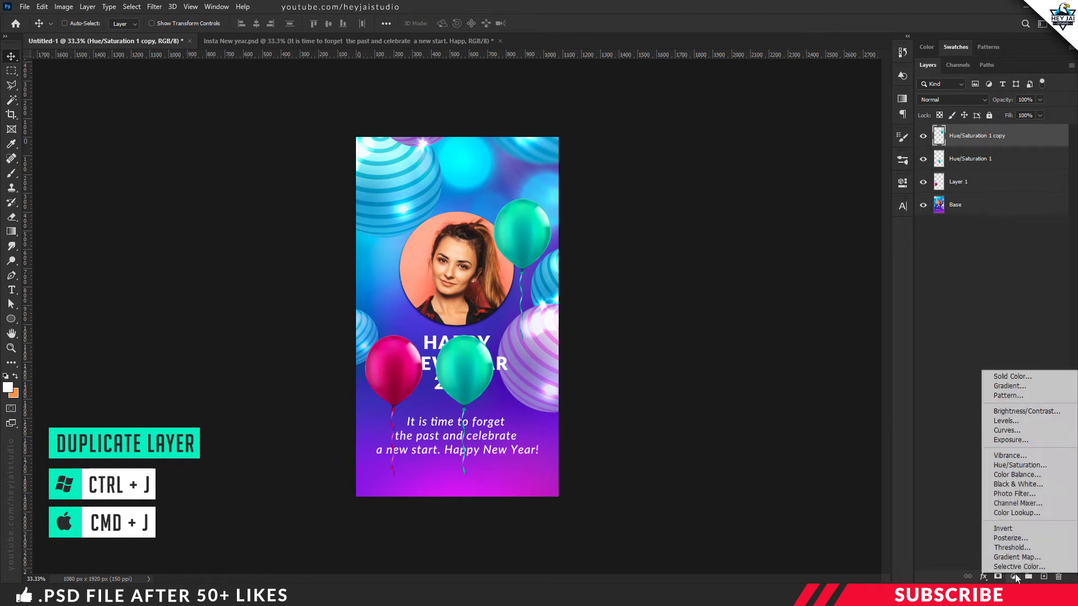
click(1034, 466)
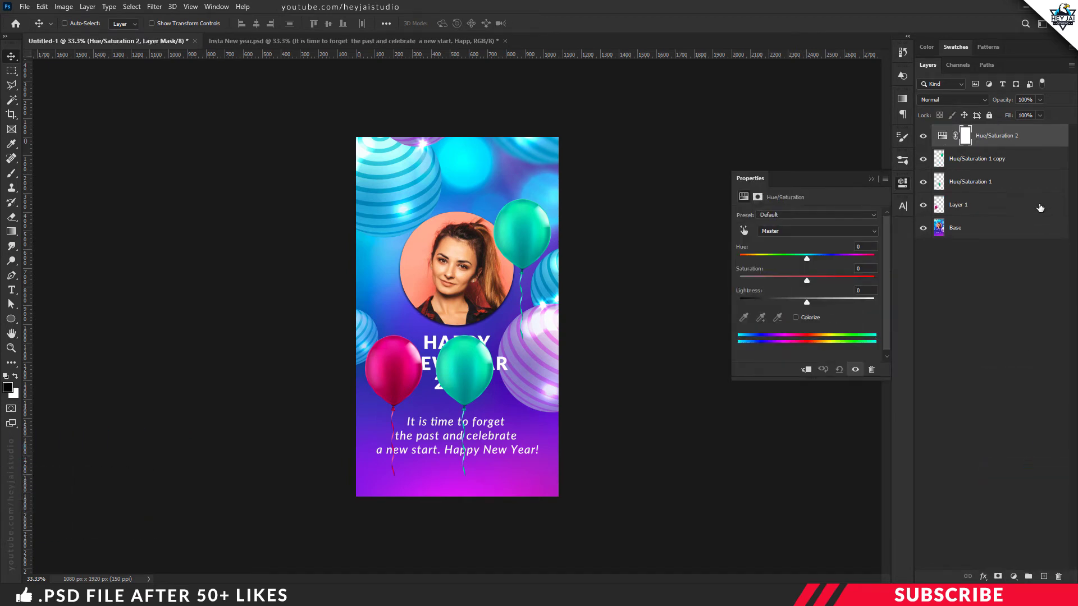
right_click(1025, 145)
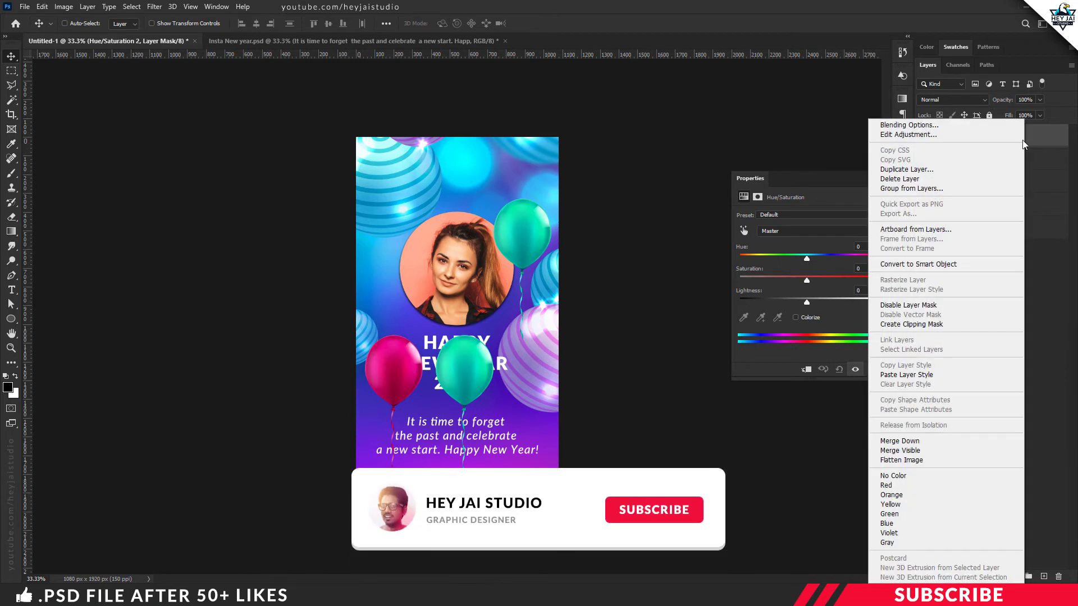
click(926, 323)
drag(808, 258, 774, 257)
click(905, 182)
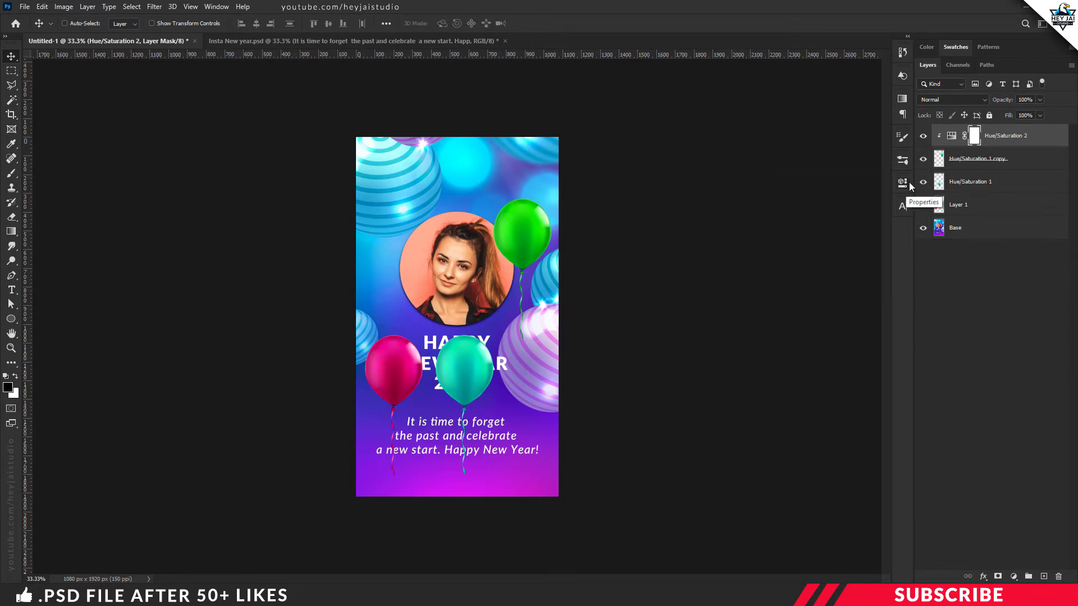
ctrl+click(981, 159)
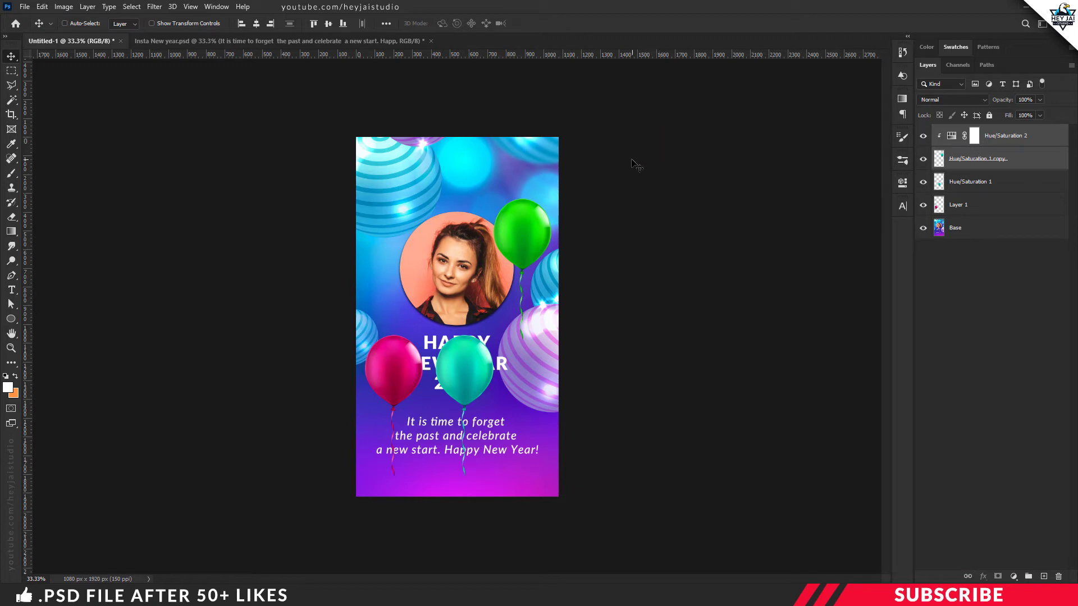
key(ctrl+e)
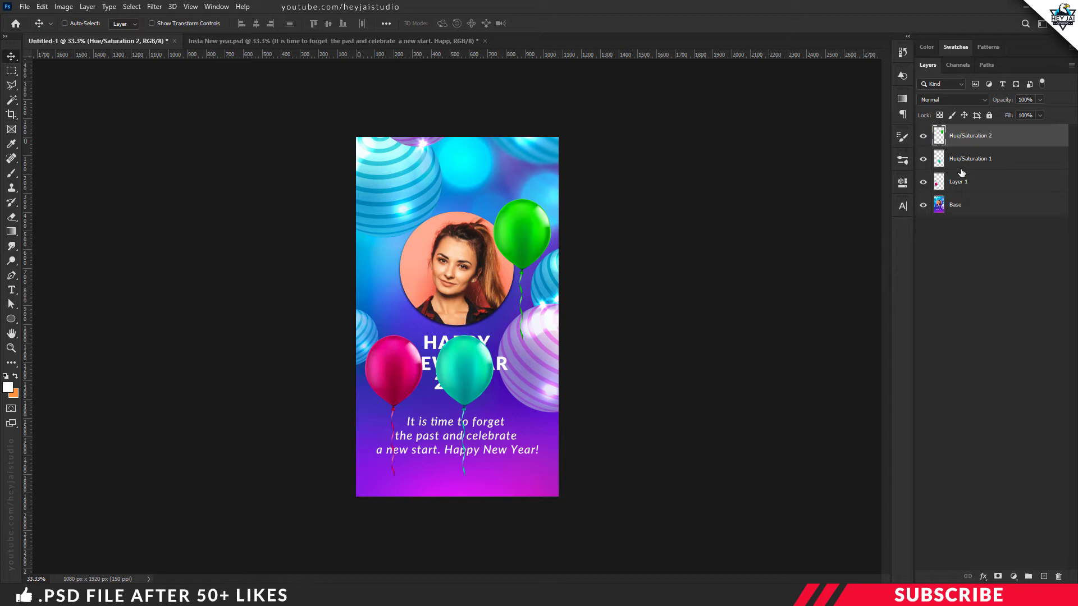
- Convert the Base layer and each of the three balloon layers into separate smart objects
click(962, 207)
right_click(962, 210)
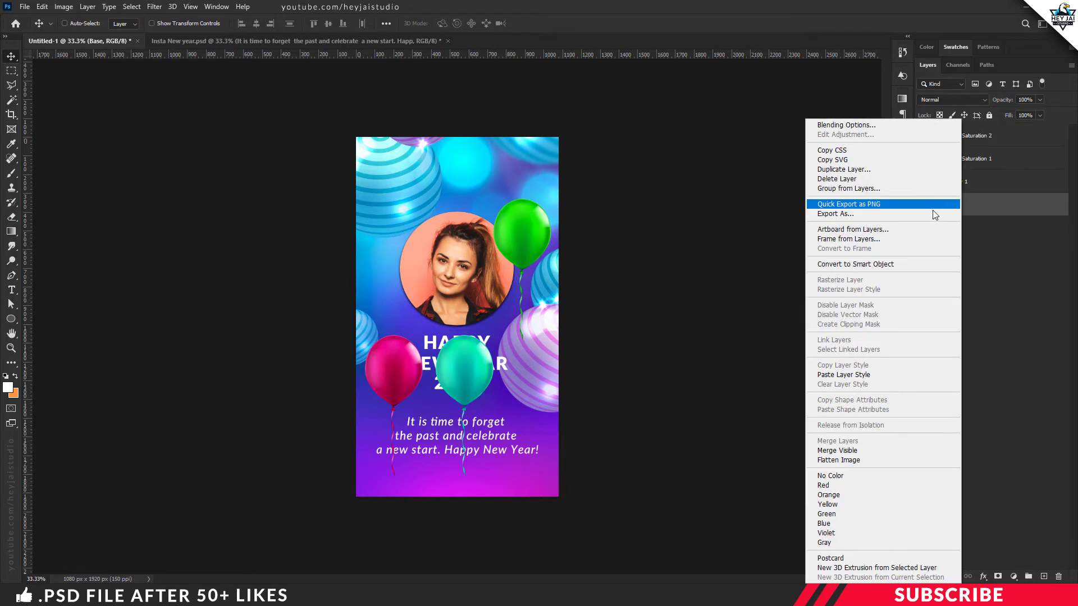
click(877, 270)
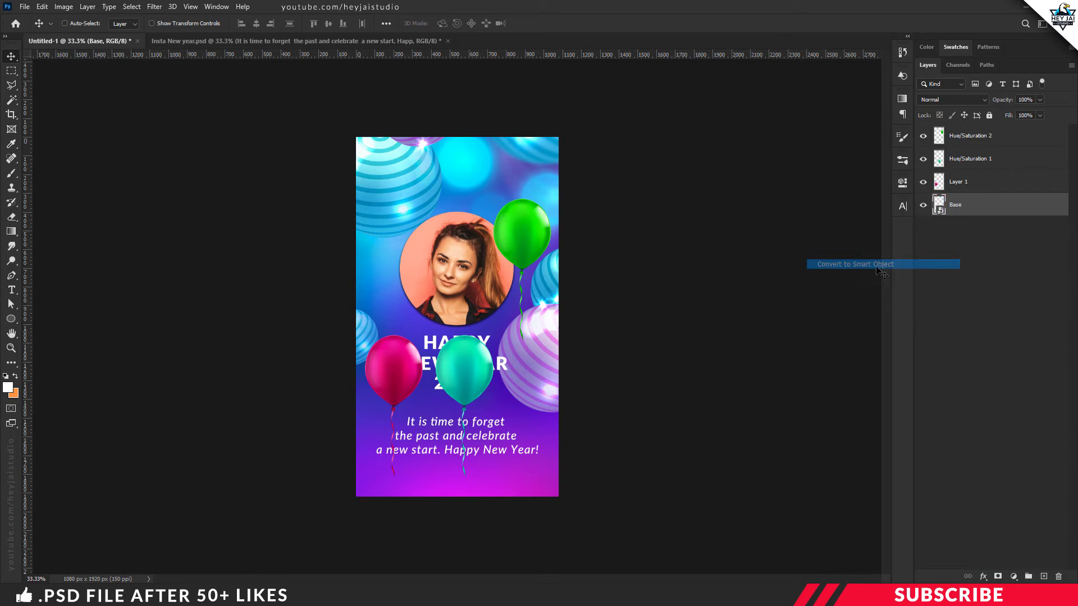
click(958, 182)
right_click(956, 182)
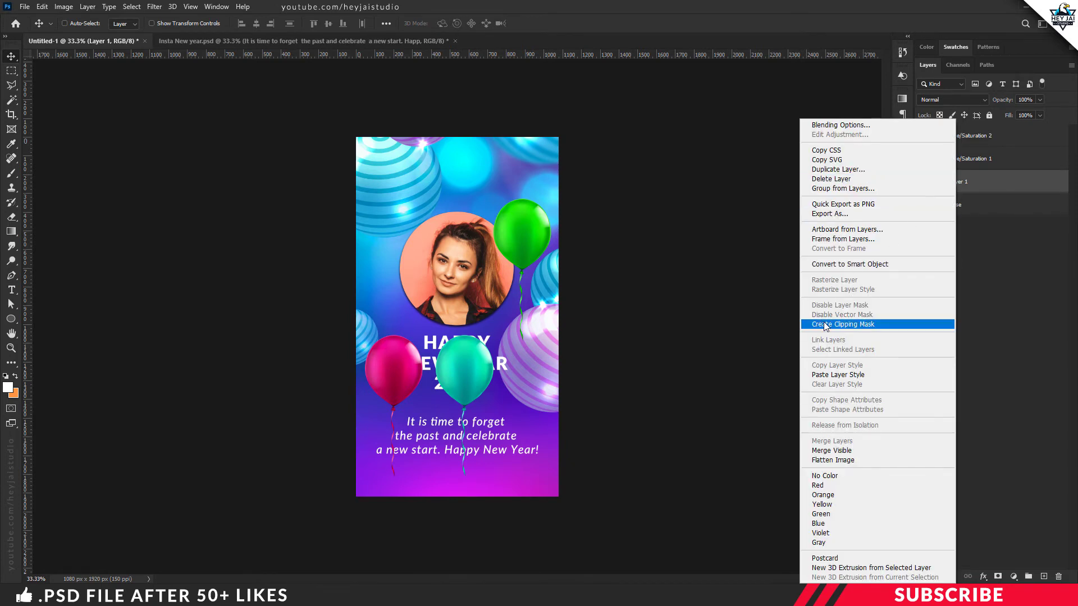
click(841, 264)
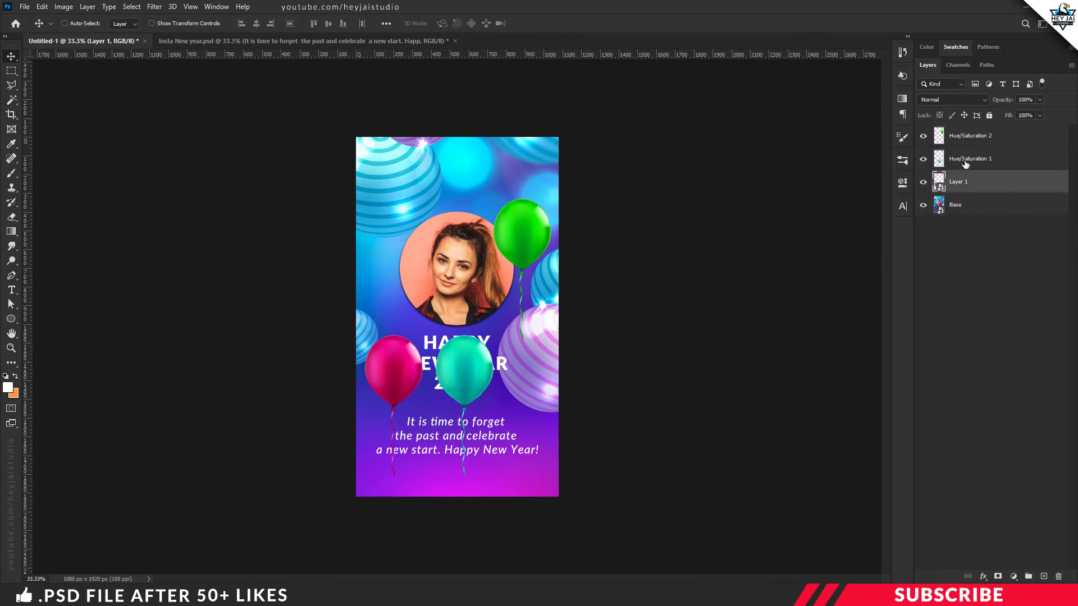
click(965, 162)
right_click(965, 162)
click(865, 265)
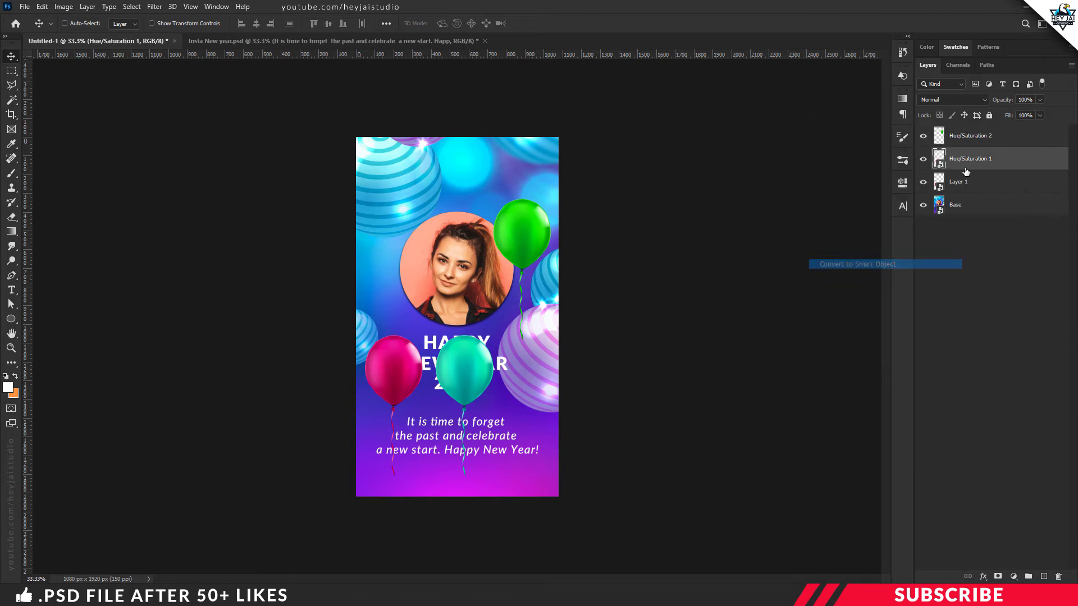
click(965, 136)
right_click(966, 136)
click(872, 264)
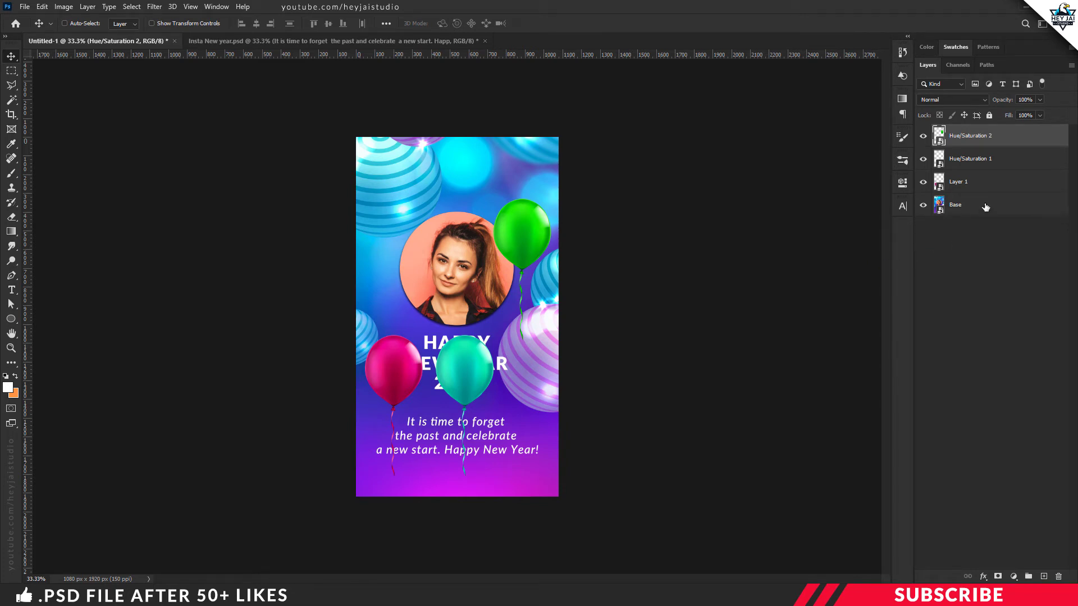
- Show the Timeline and create a video timeline for the document
click(217, 7)
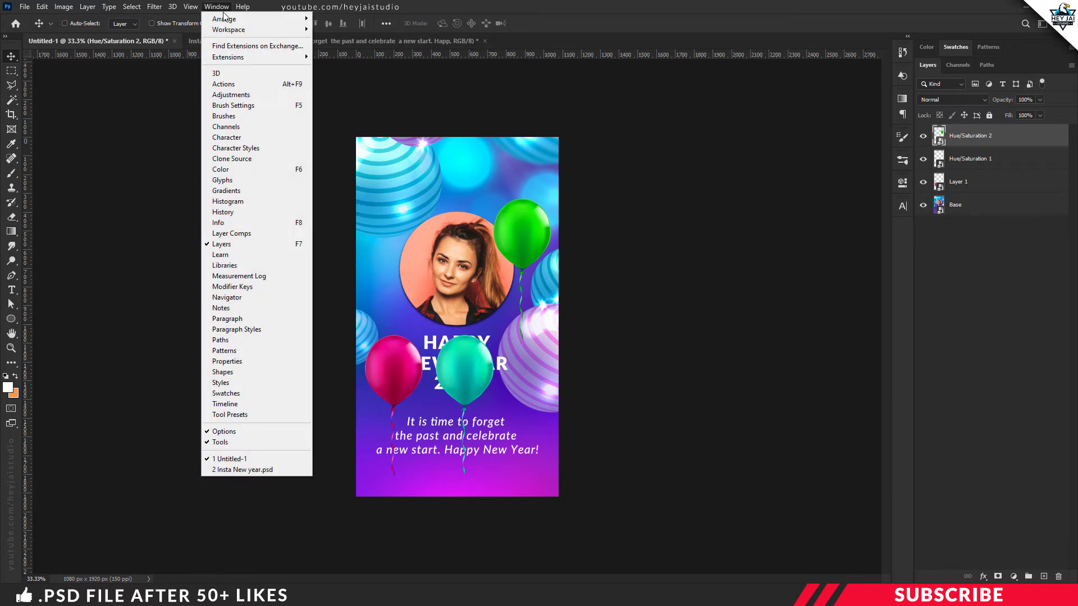
click(244, 405)
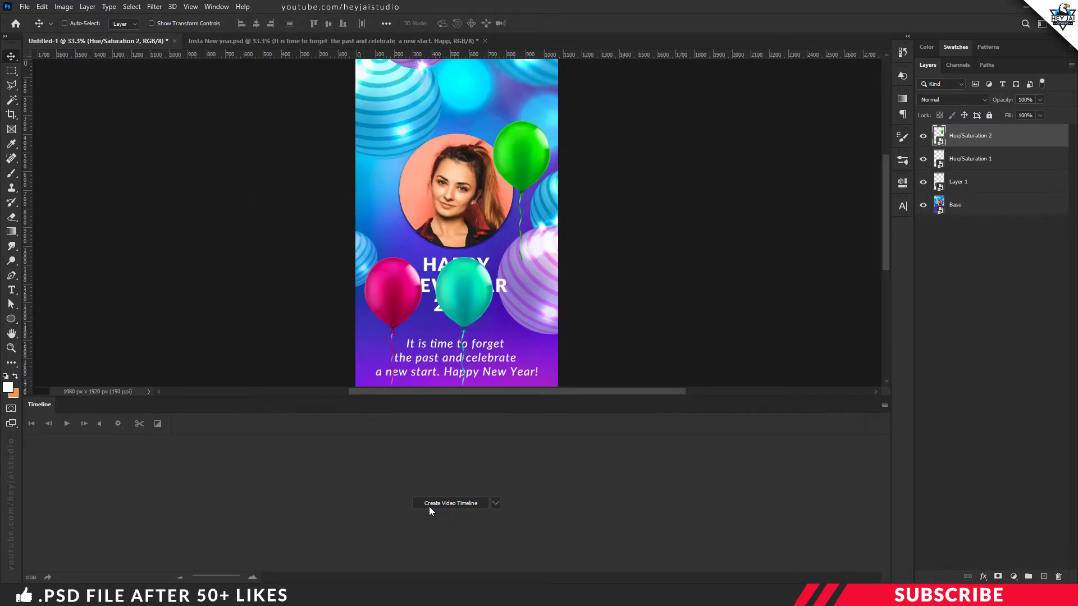
click(470, 504)
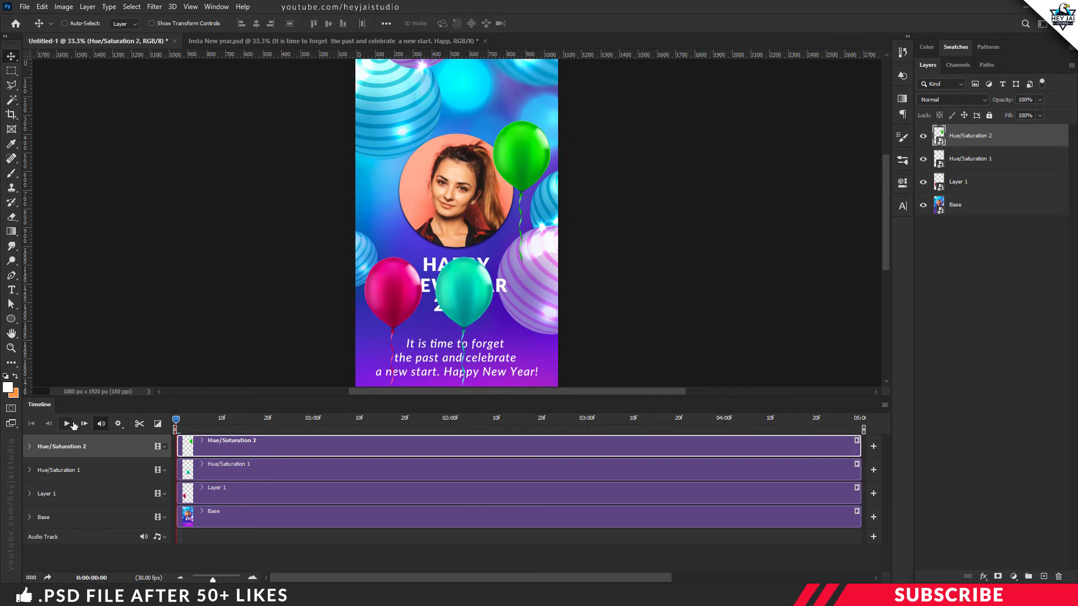
click(102, 424)
click(159, 536)
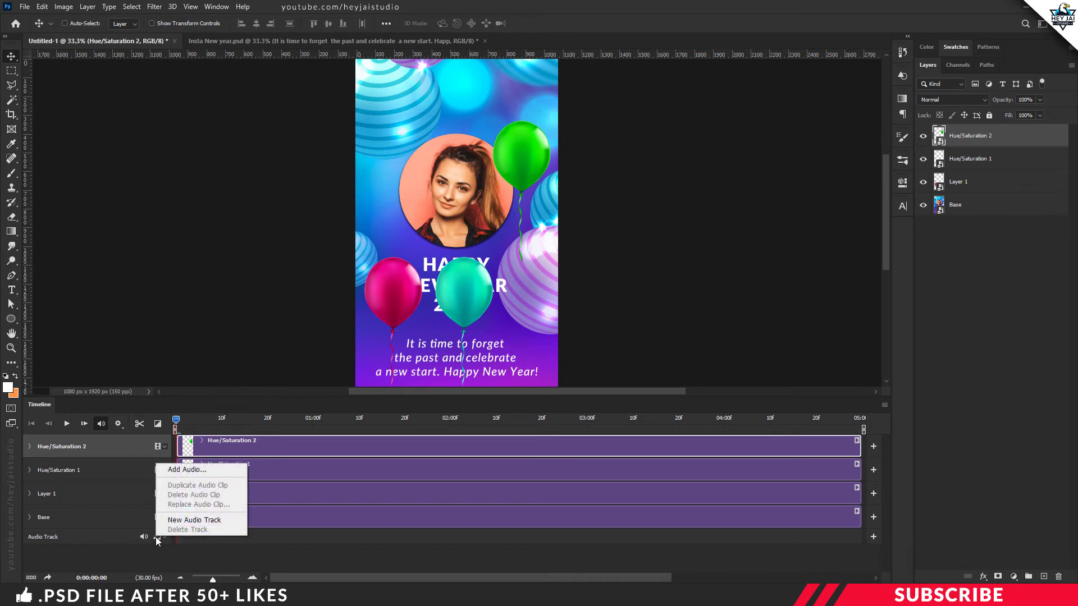
click(173, 551)
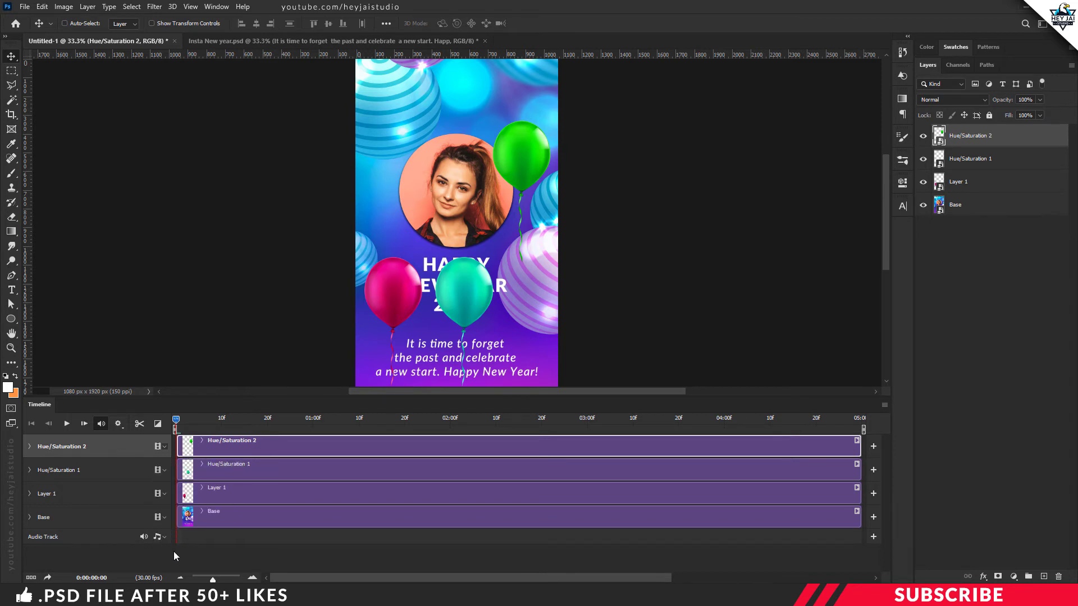
click(884, 405)
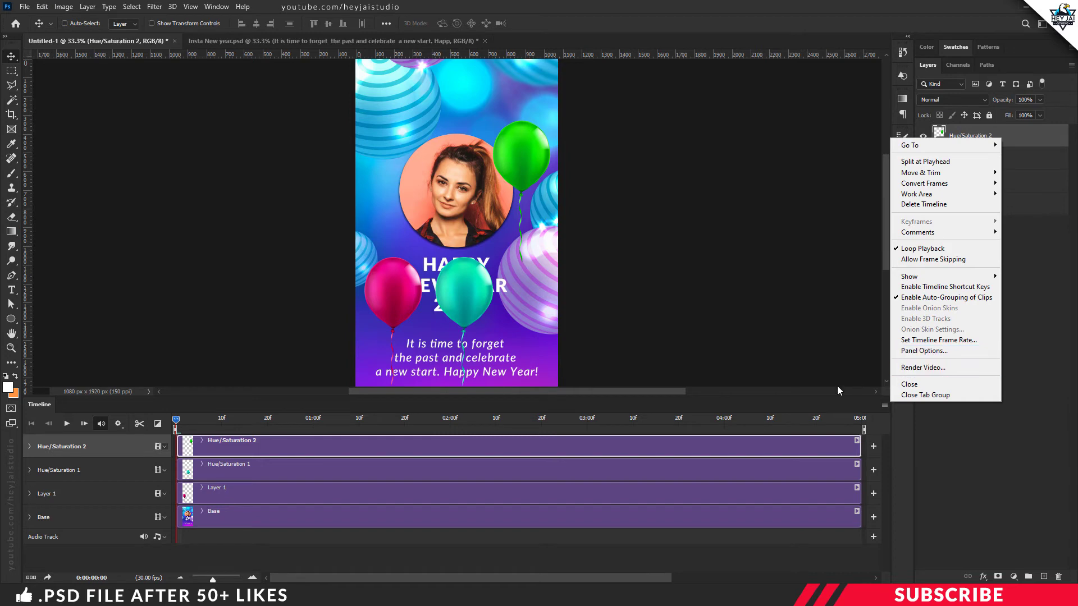
click(824, 402)
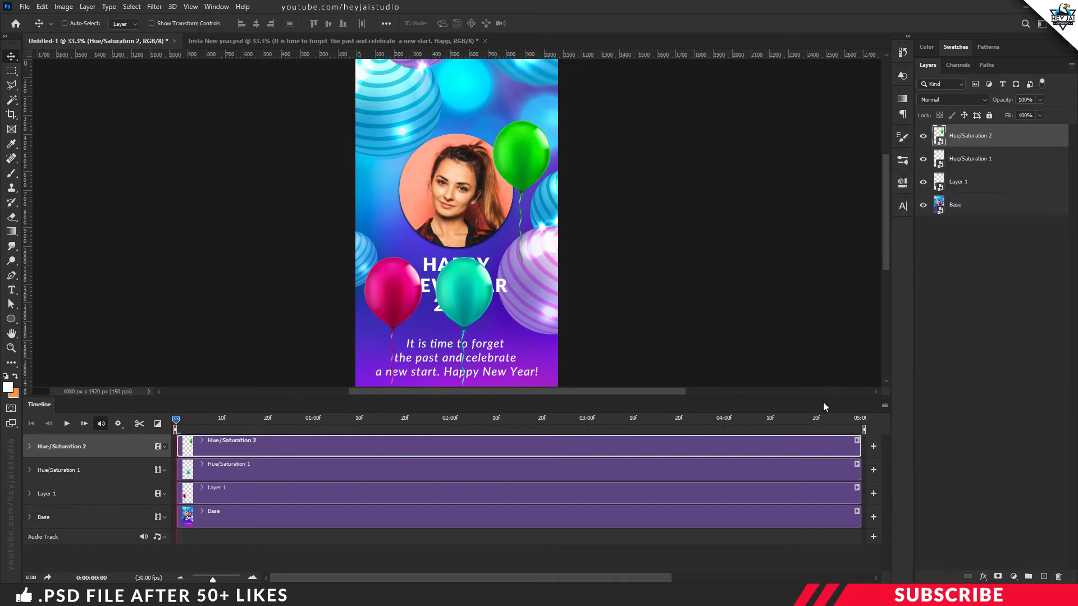
- Extend the Base clip on the timeline so that it ends at about 10:00 seconds
click(181, 578)
click(181, 579)
click(180, 579)
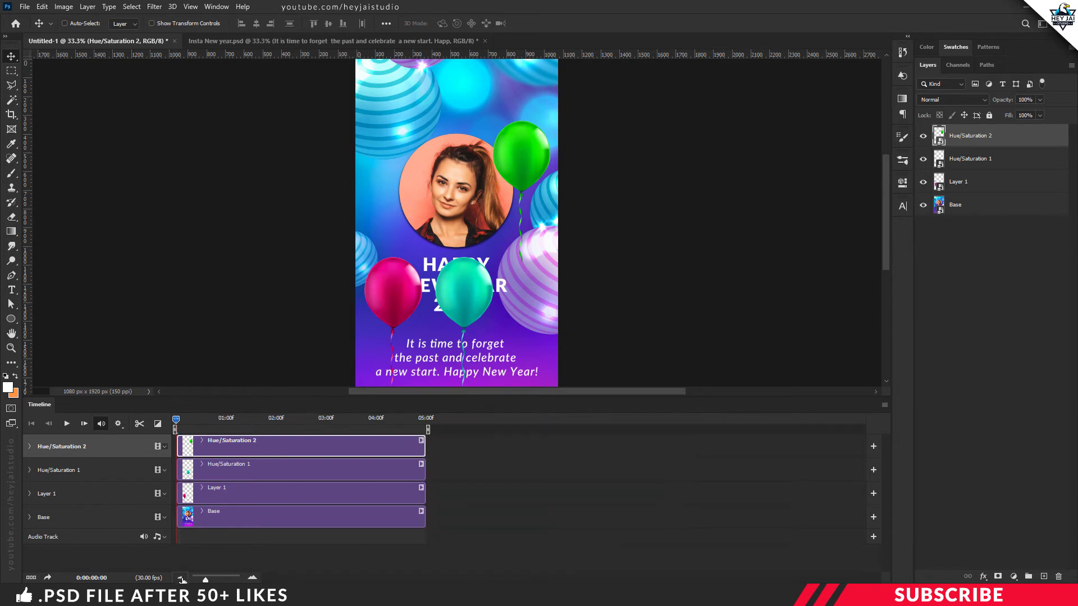
mouse_move(205, 579)
mouse_down()
mouse_move(220, 580)
mouse_move(205, 580)
mouse_up()
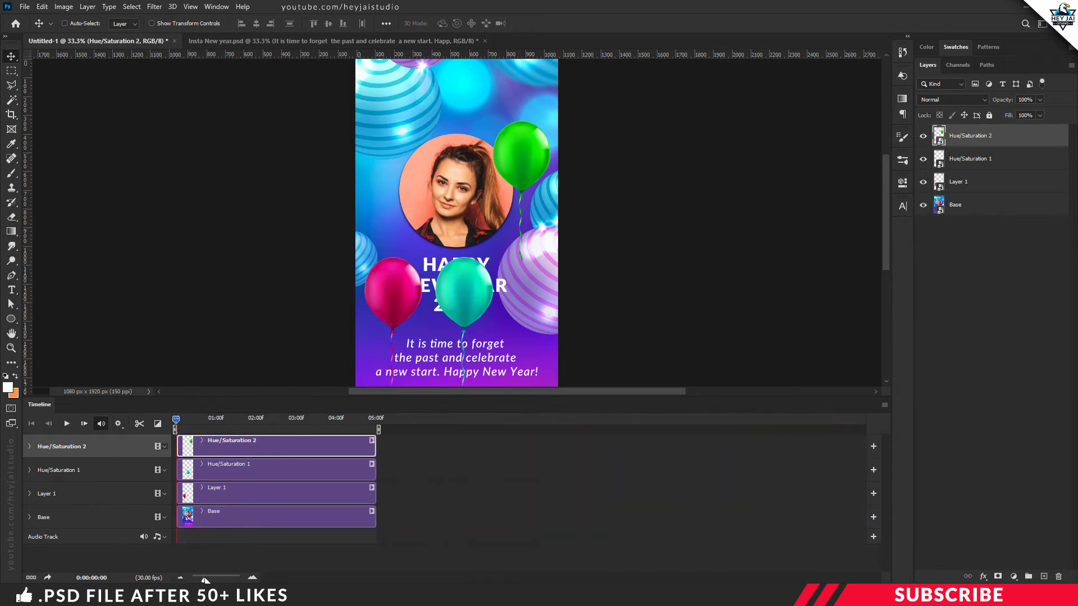
click(273, 516)
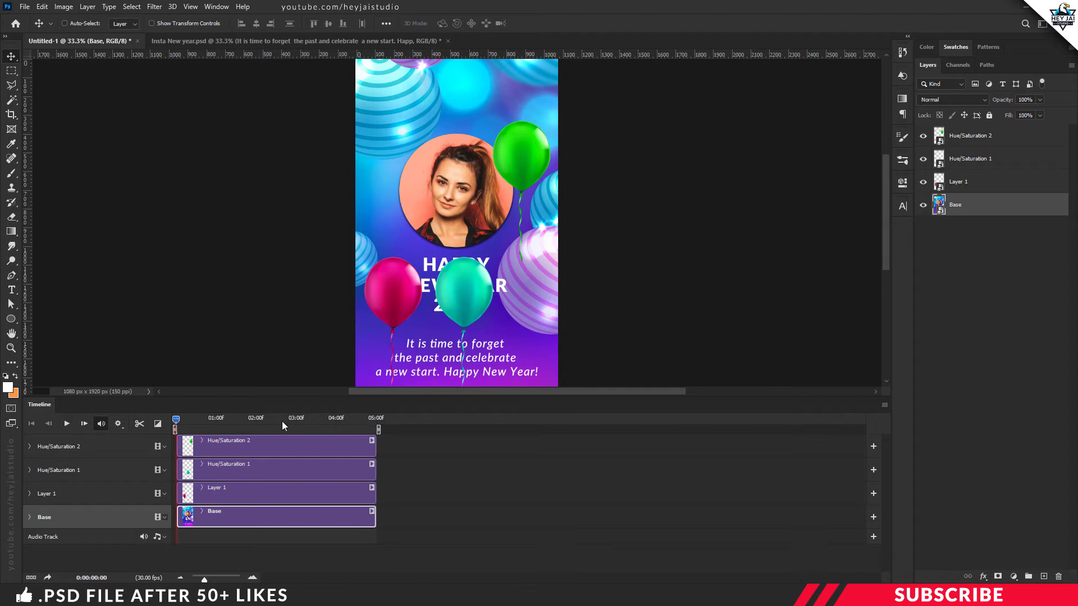
mouse_move(375, 515)
mouse_down()
mouse_move(660, 509)
mouse_move(579, 504)
mouse_up()
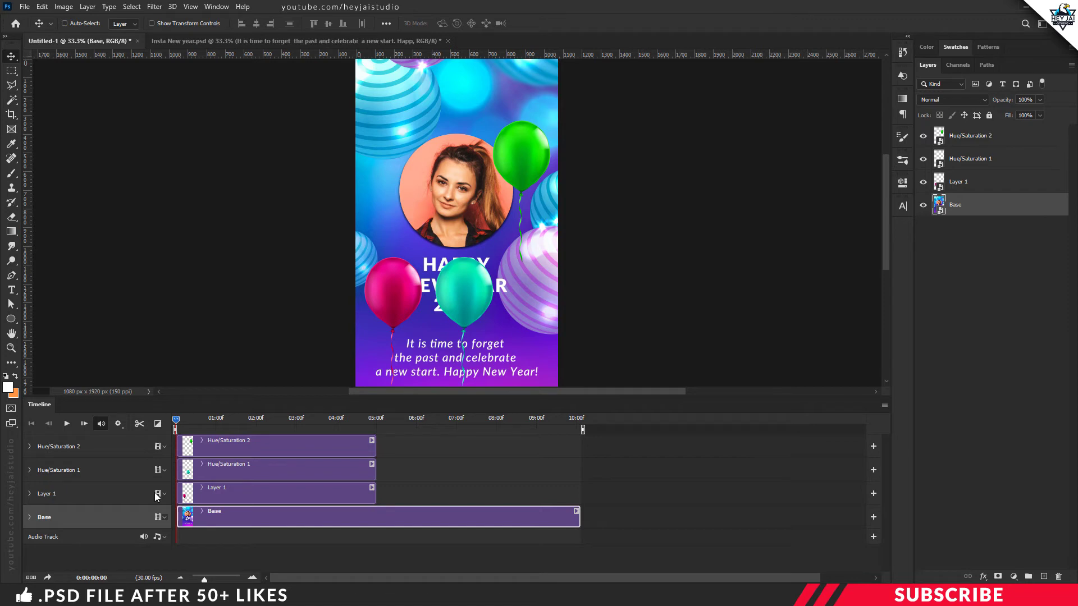
- Hide the teal and green balloon layers, and rename the pink, teal and green balloon layers 1, 2 and 3
click(922, 159)
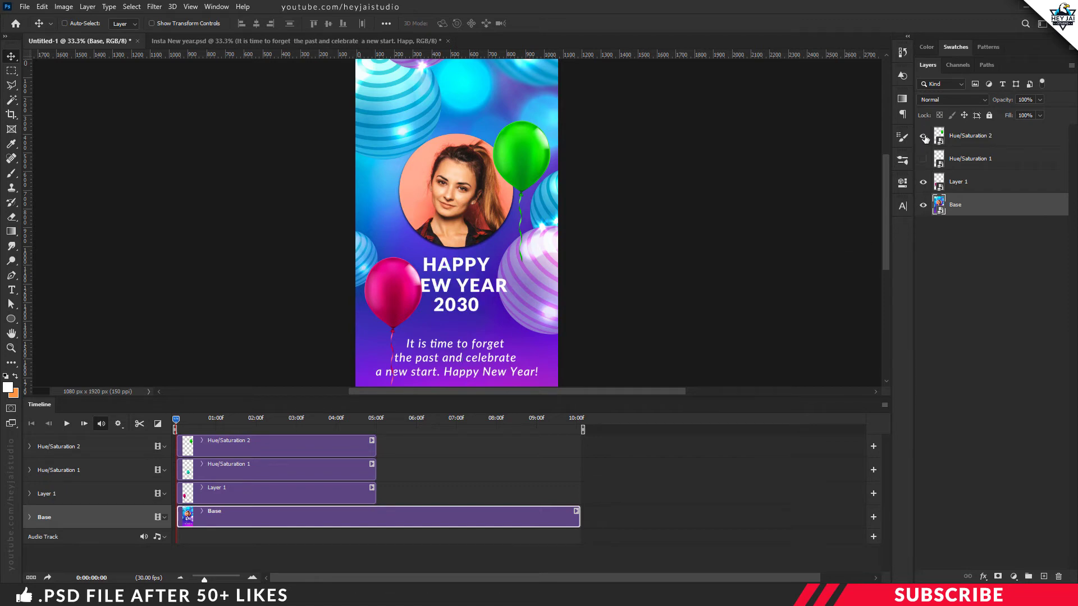
click(922, 136)
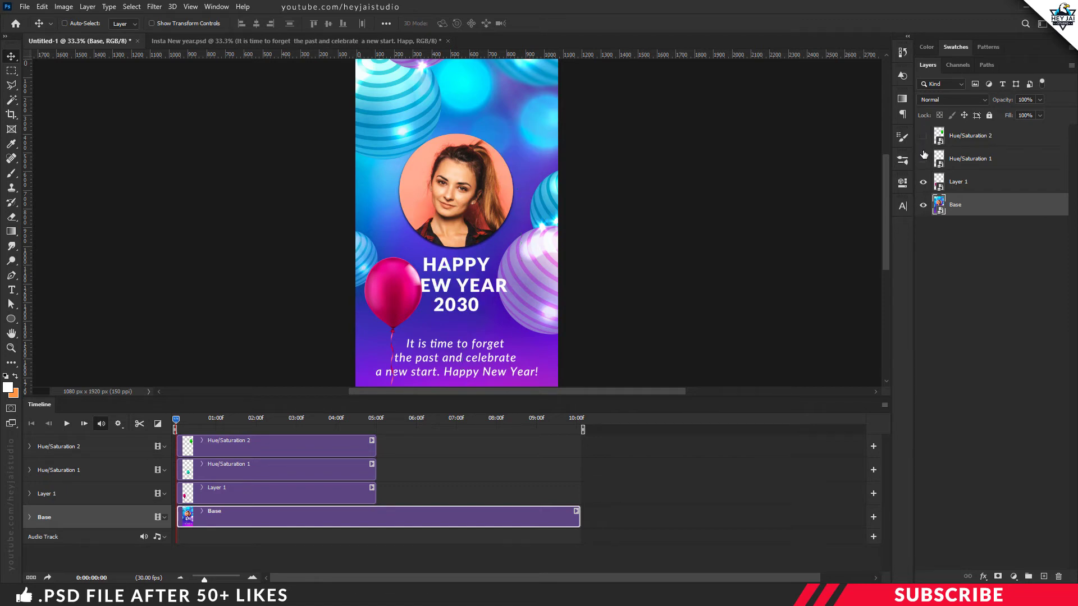
double_click(959, 182)
text(1)
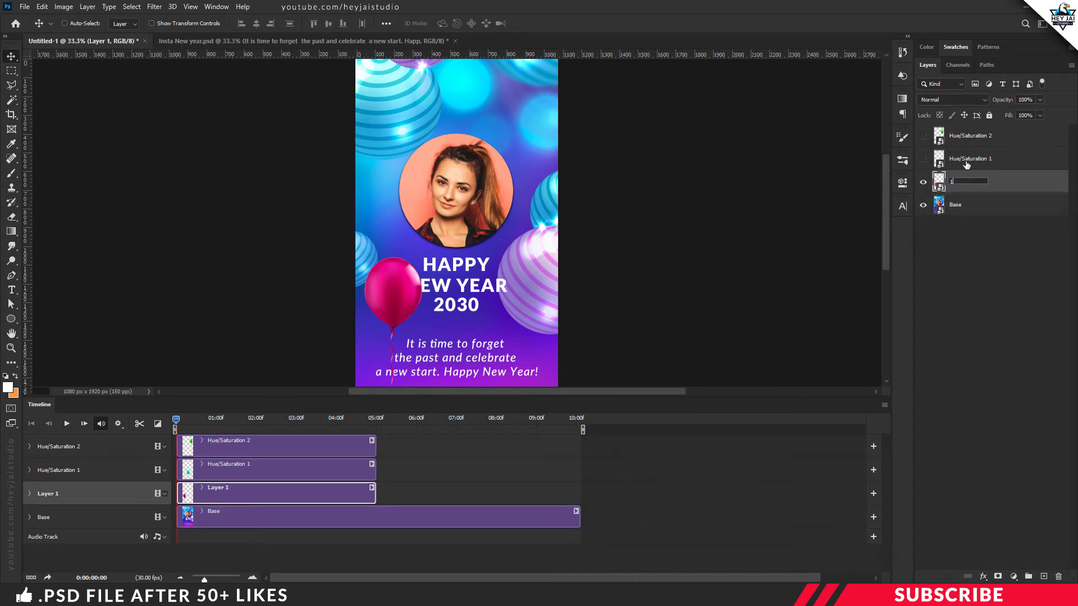
double_click(966, 161)
text(2)
double_click(959, 135)
text(3)
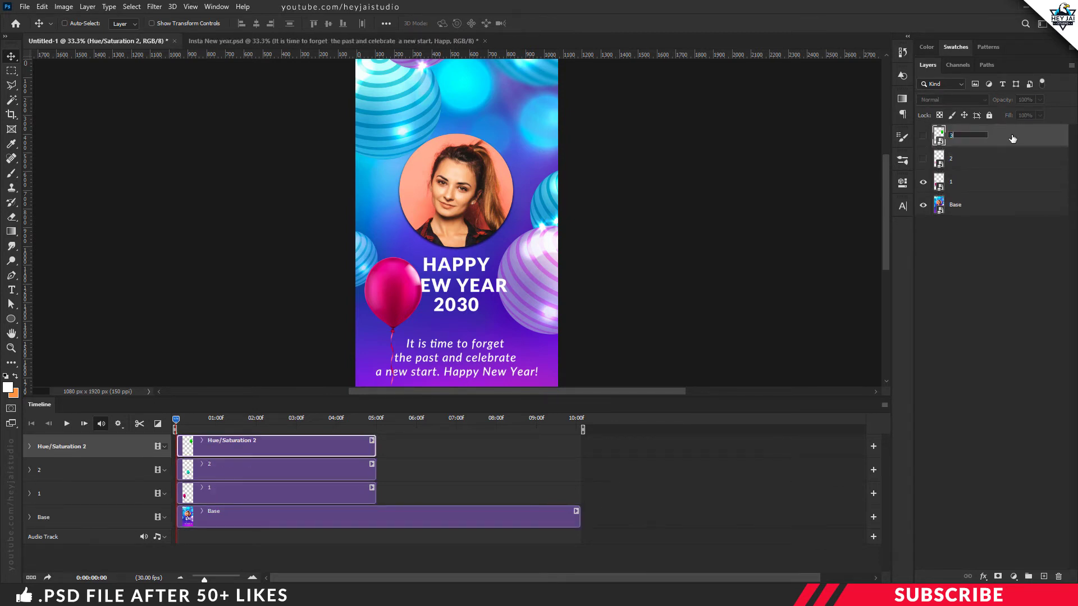
key(Return)
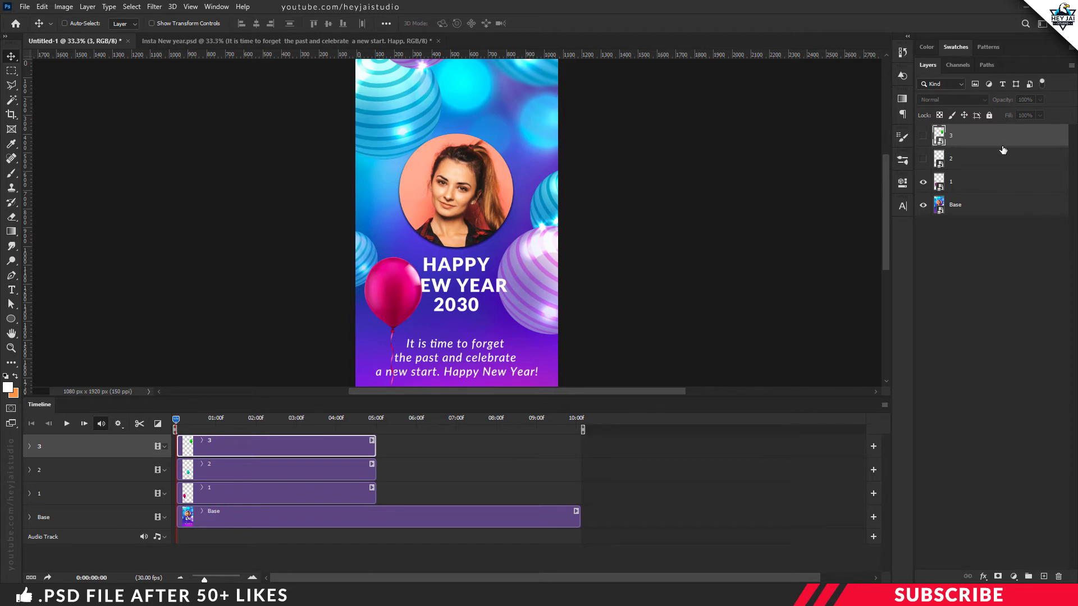
- Move the pink balloon's clip on the timeline so that it starts at 01:00
click(954, 184)
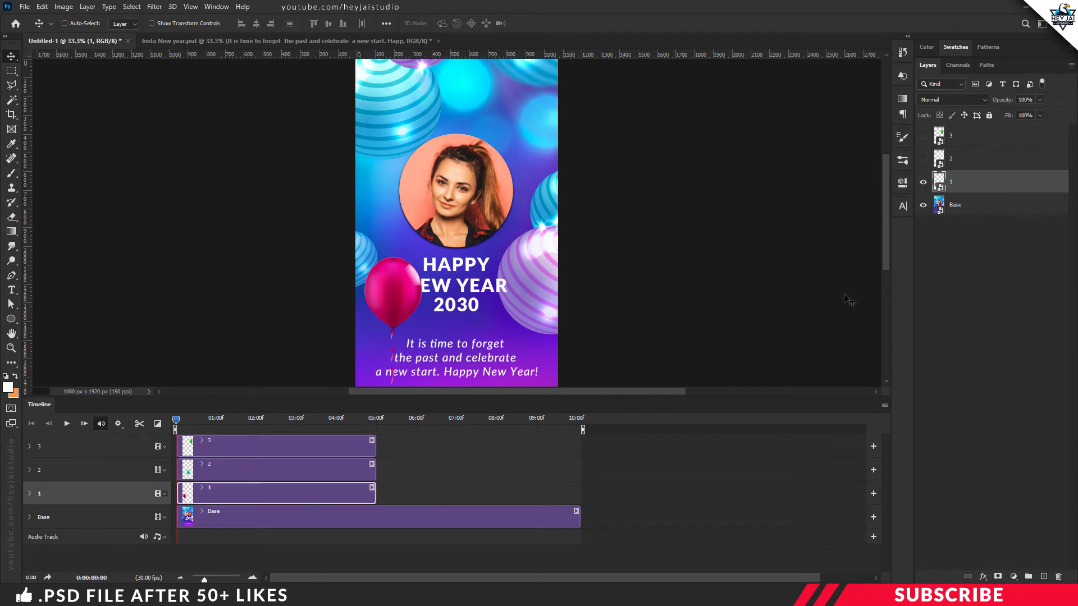
click(214, 422)
click(253, 578)
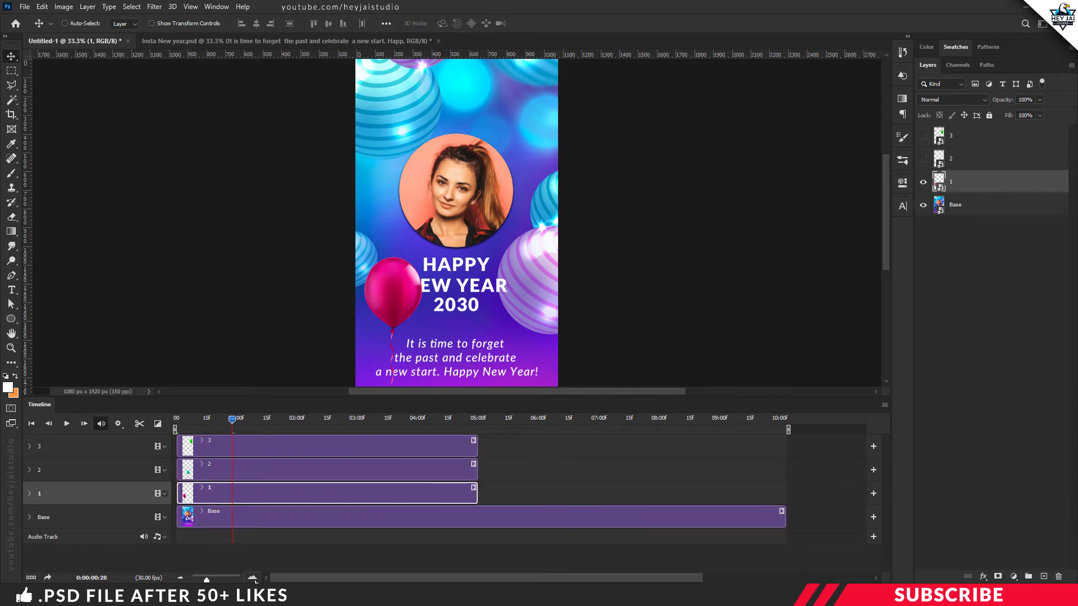
drag(242, 422, 291, 425)
click(237, 422)
drag(251, 493, 309, 495)
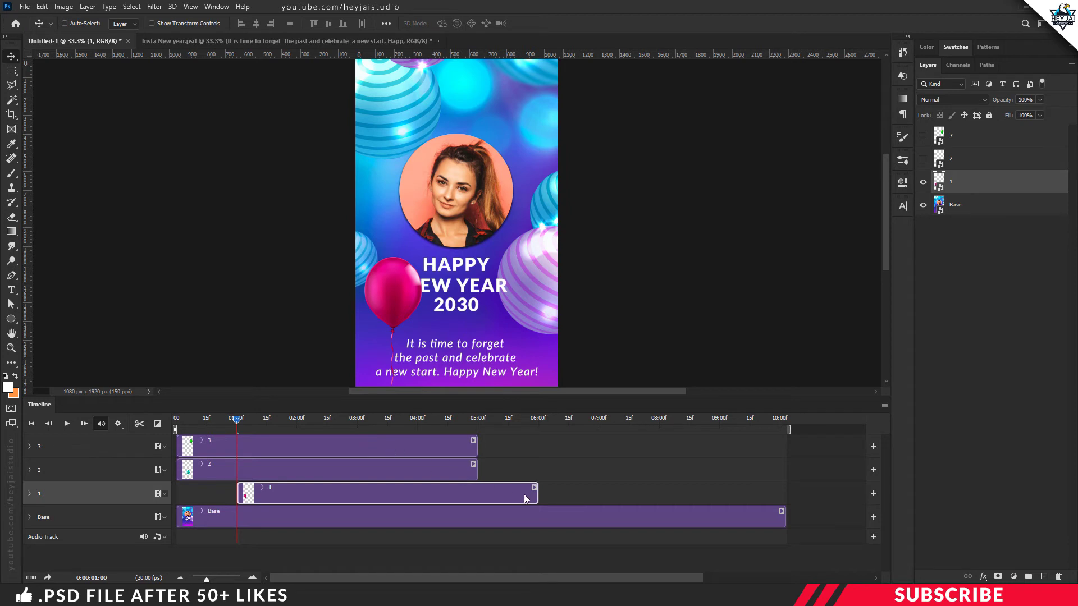
- Trim the end of the pink balloon's clip to 03:00
drag(538, 494, 361, 478)
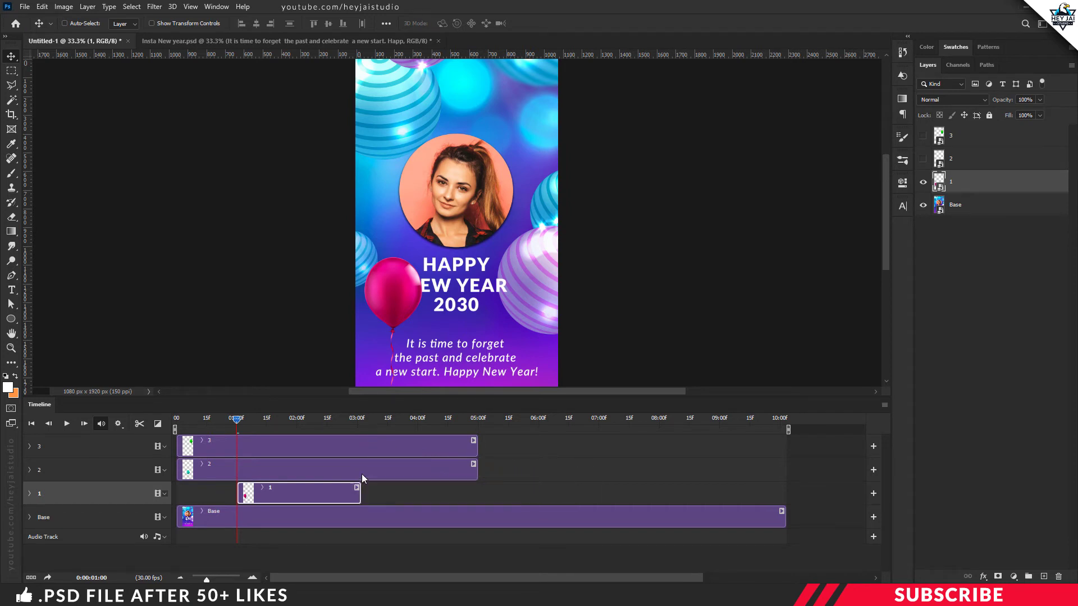
click(354, 421)
drag(359, 498, 355, 501)
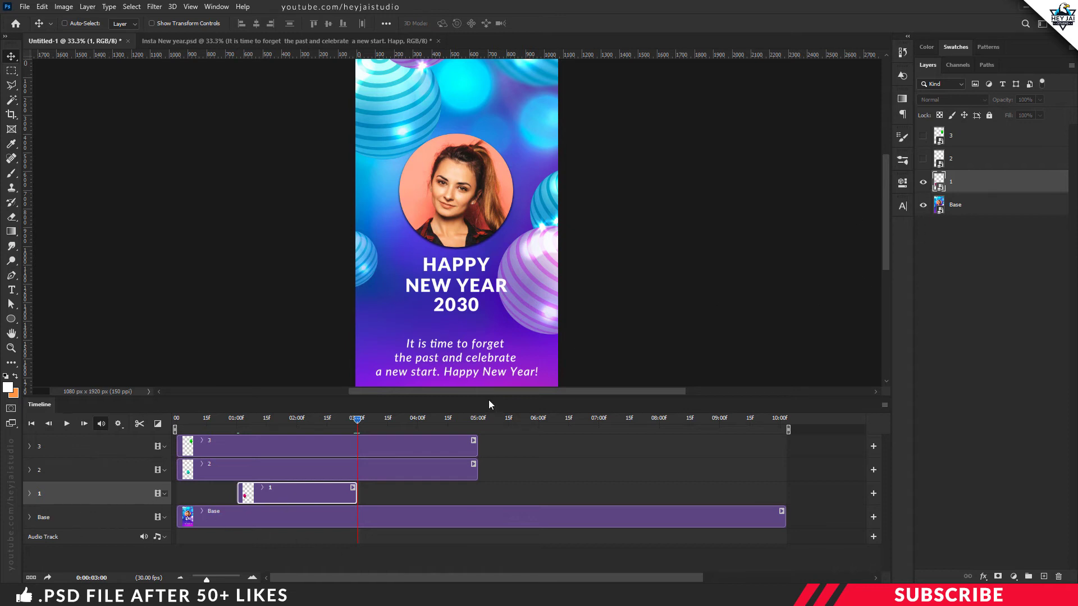
- Place the playhead at 0:00:02:13 and move the pink balloon completely off the canvas beyond its left edge
drag(359, 419, 339, 421)
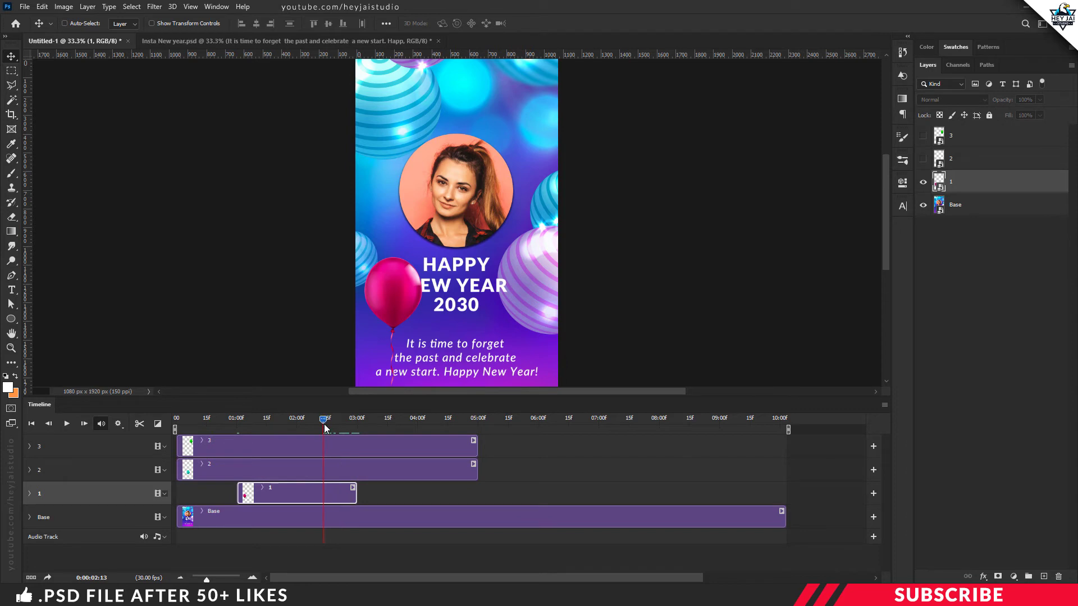
drag(402, 295, 326, 343)
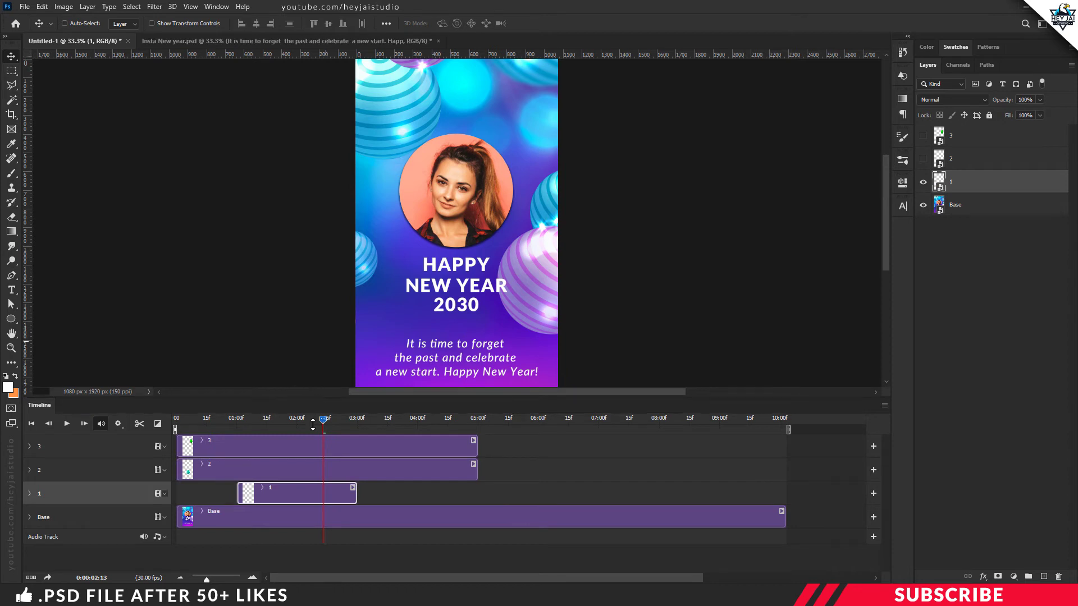
- Resize the timeline area and shift the off-canvas pink balloon lower beside the canvas's left edge, at about X -204.5, Y 1790.5 px
drag(313, 425, 313, 479)
drag(334, 341, 318, 372)
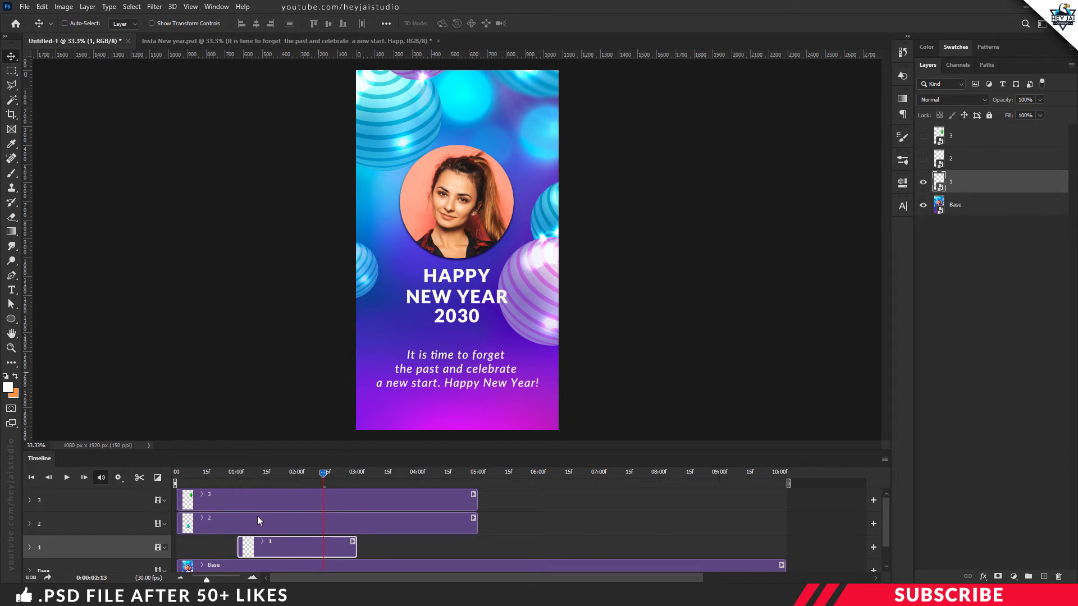
scroll(257, 521, down, 1)
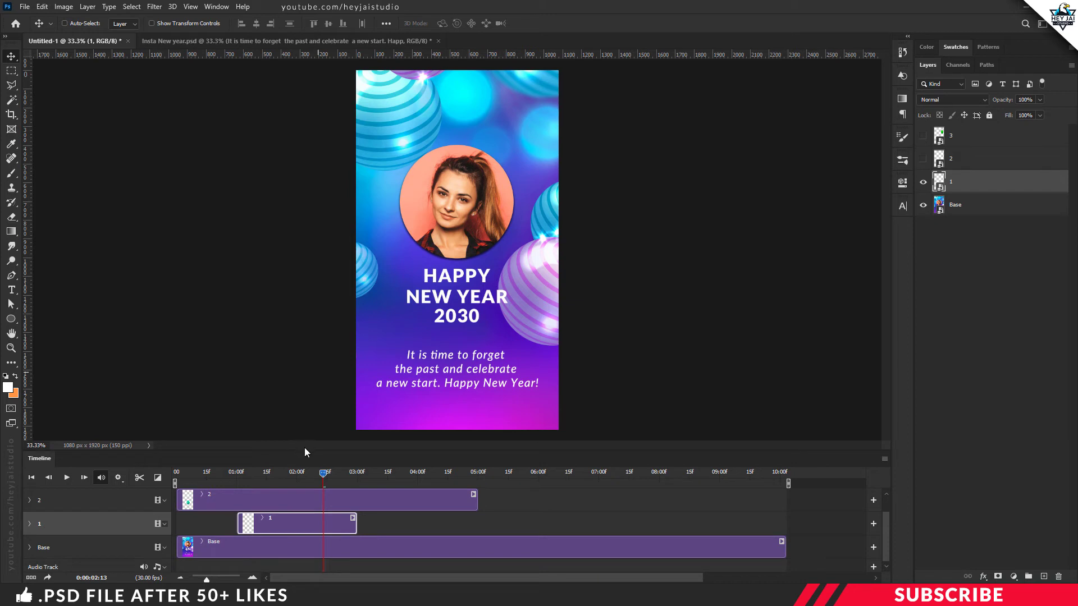
drag(308, 450, 319, 424)
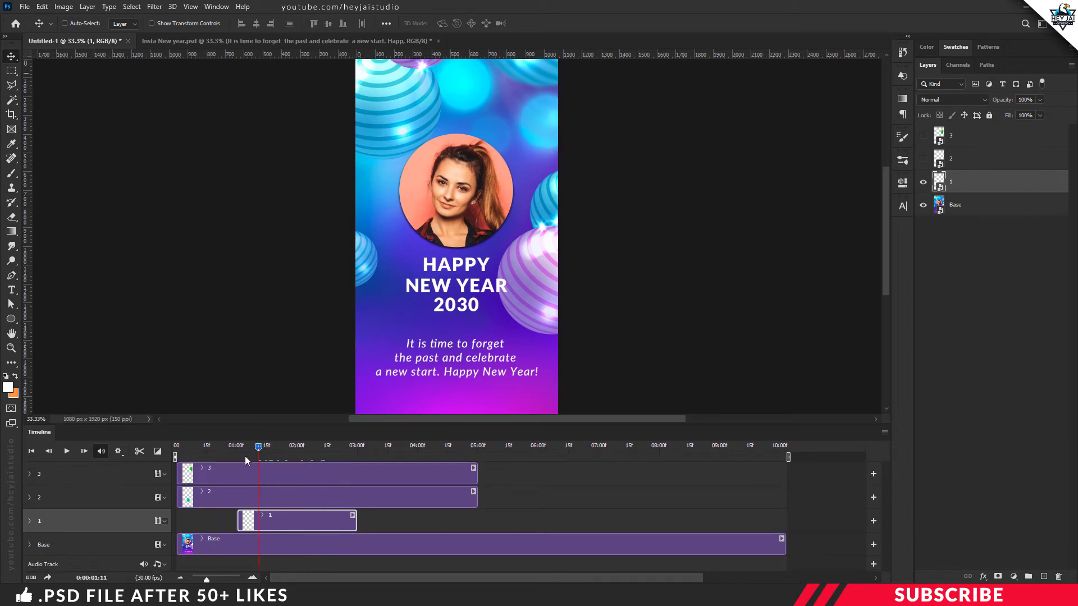
- Enable Transform keyframing on the pink balloon's track with the playhead at the start of its clip, 0:00:01:01
drag(245, 455, 240, 453)
click(29, 521)
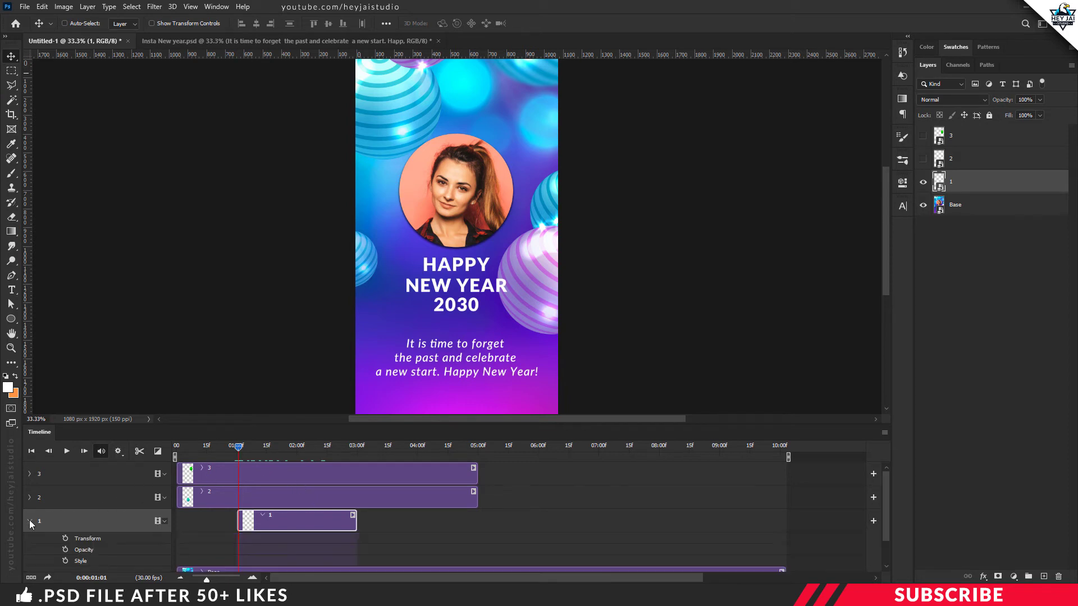
scroll(34, 523, down, 1)
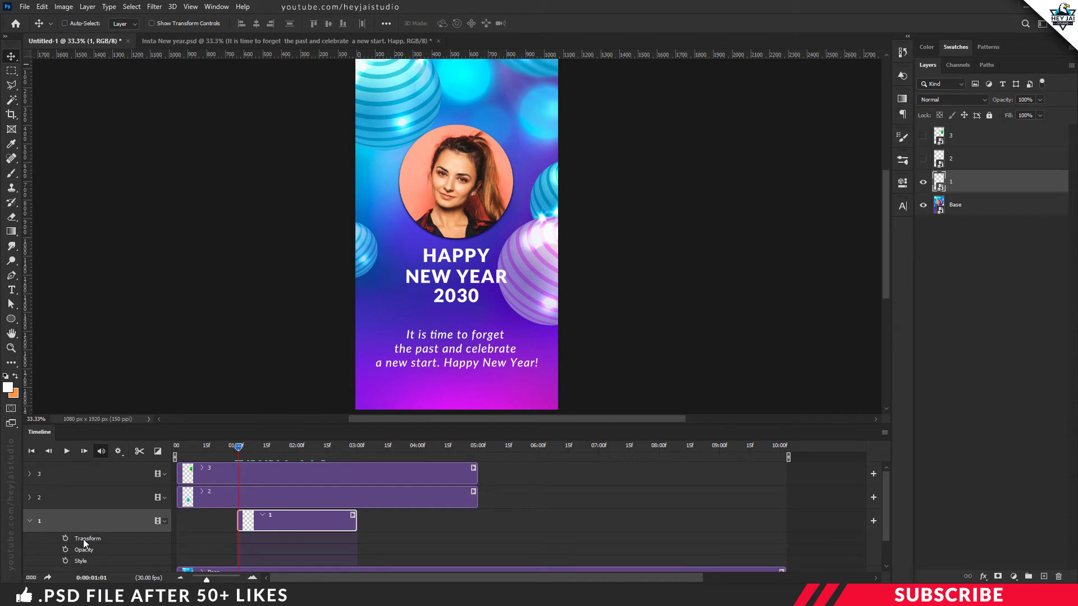
click(65, 537)
- At 0:00:02:29, free-transform the pink balloon to beyond the canvas's upper right edge, at about X 1321.5, Y 379.5 px
drag(238, 445, 274, 446)
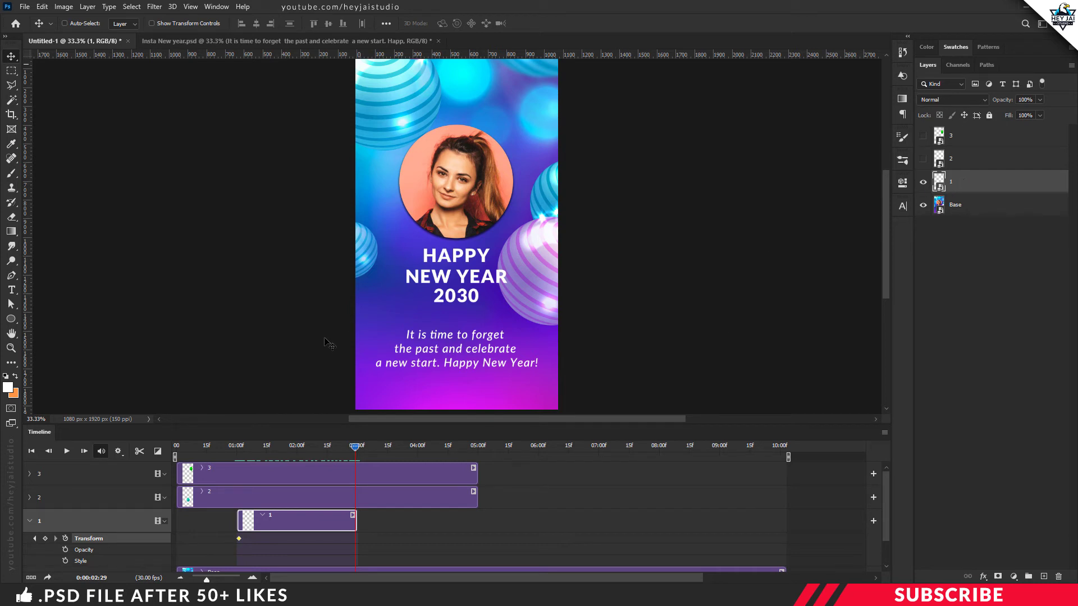
key(ctrl+t)
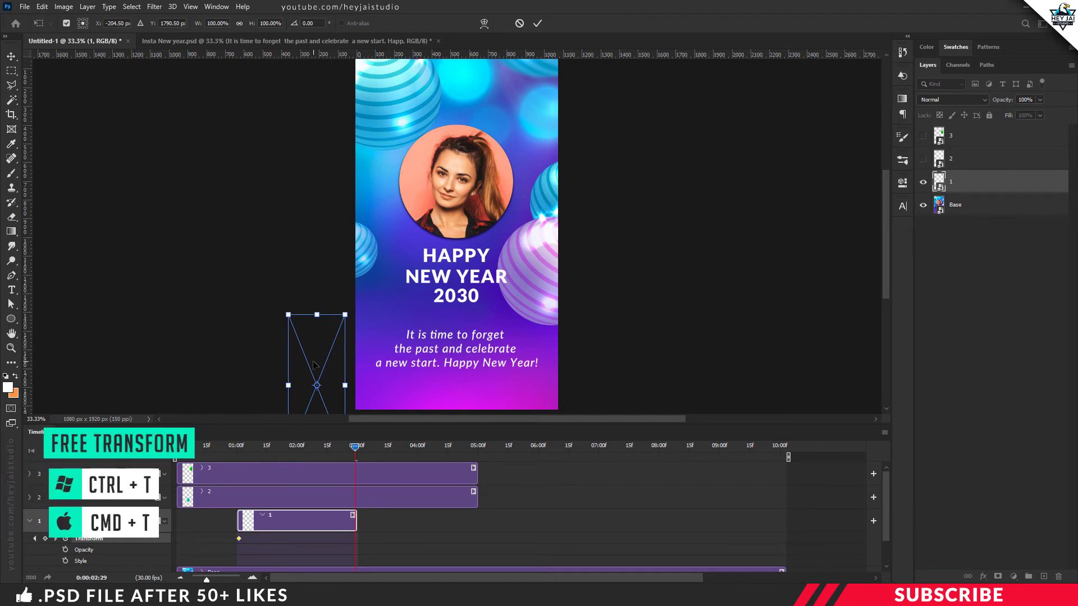
drag(314, 365, 600, 101)
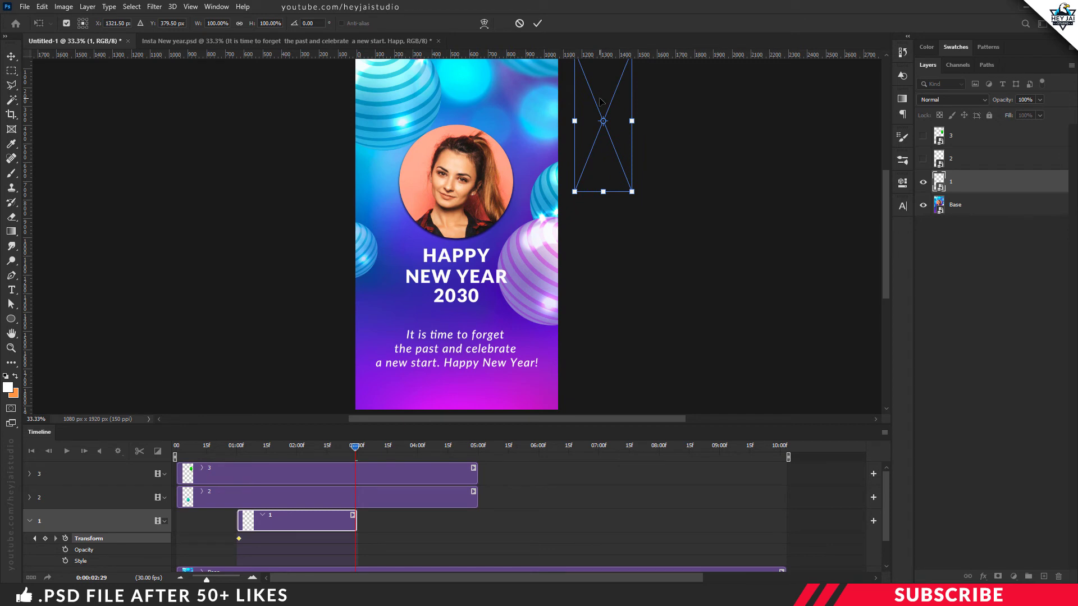
key(Return)
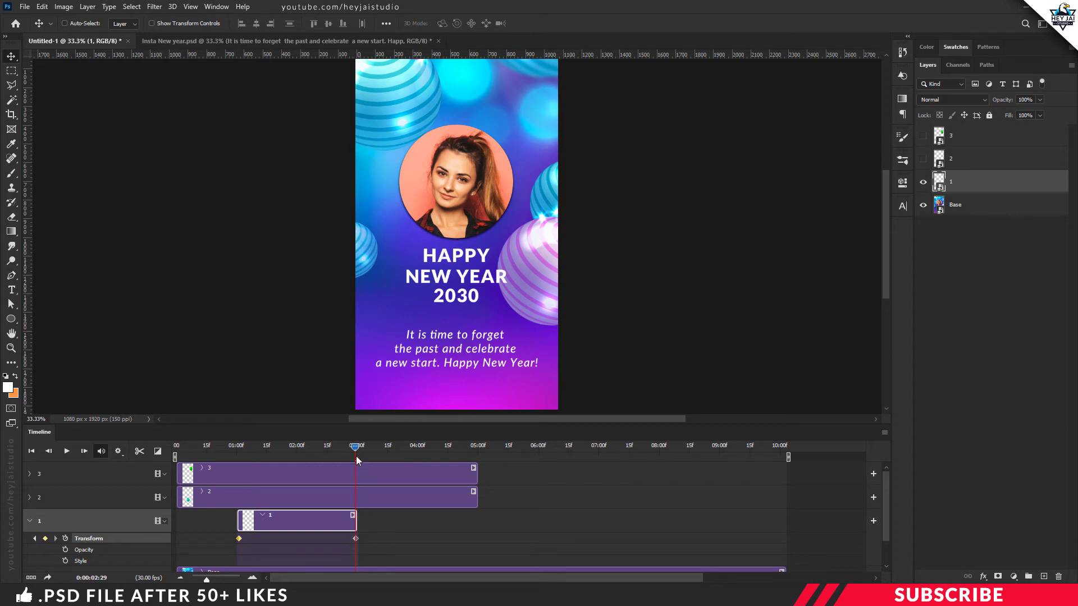
- Play the timeline from the beginning to check the pink balloon's motion, and collapse its keyframe tracks
drag(353, 447, 176, 460)
click(67, 451)
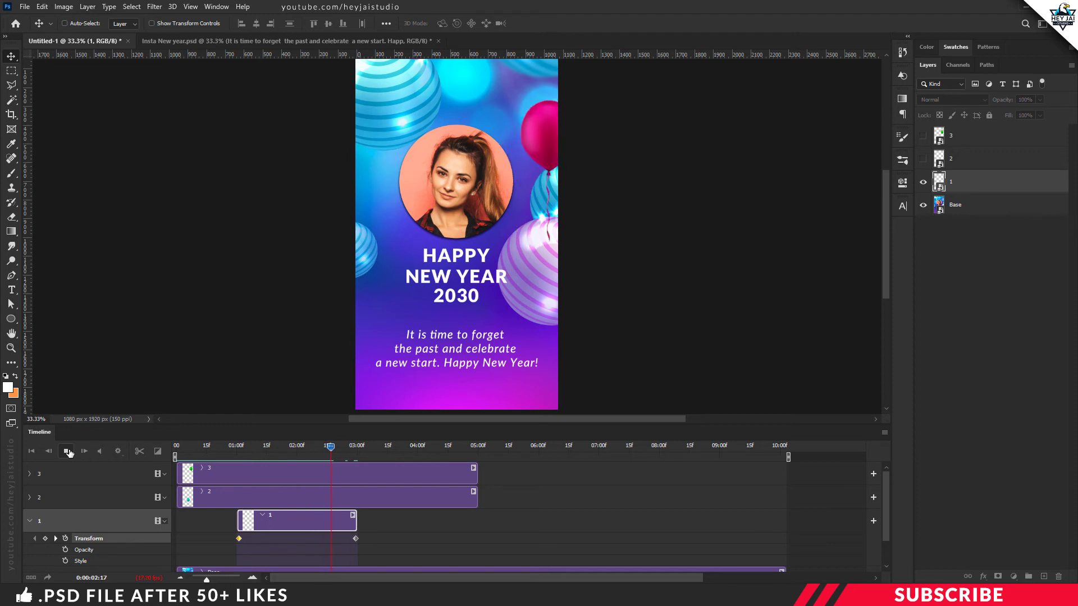
click(67, 452)
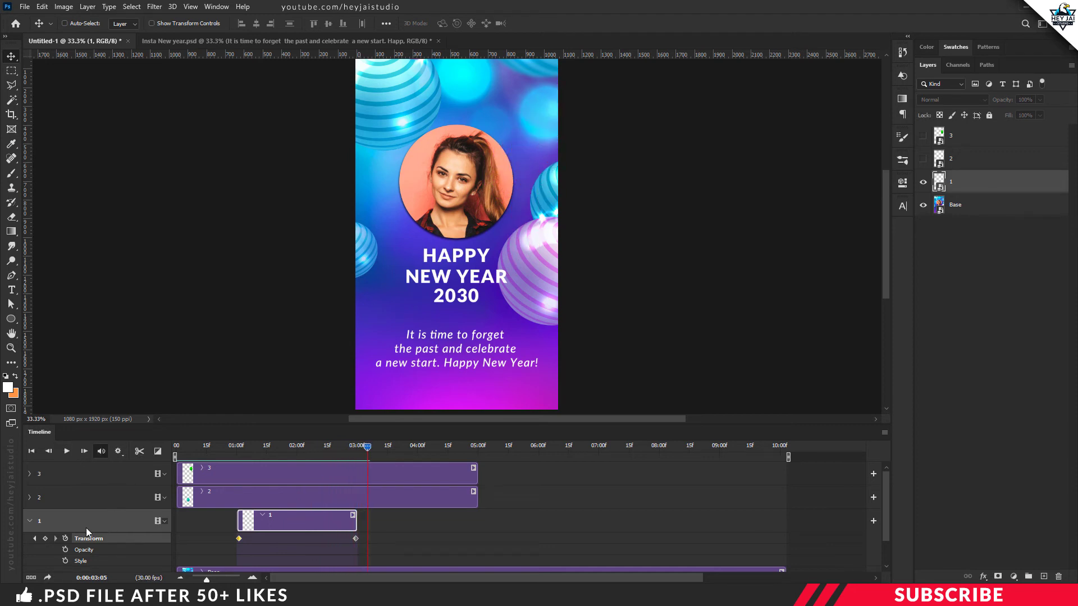
click(30, 521)
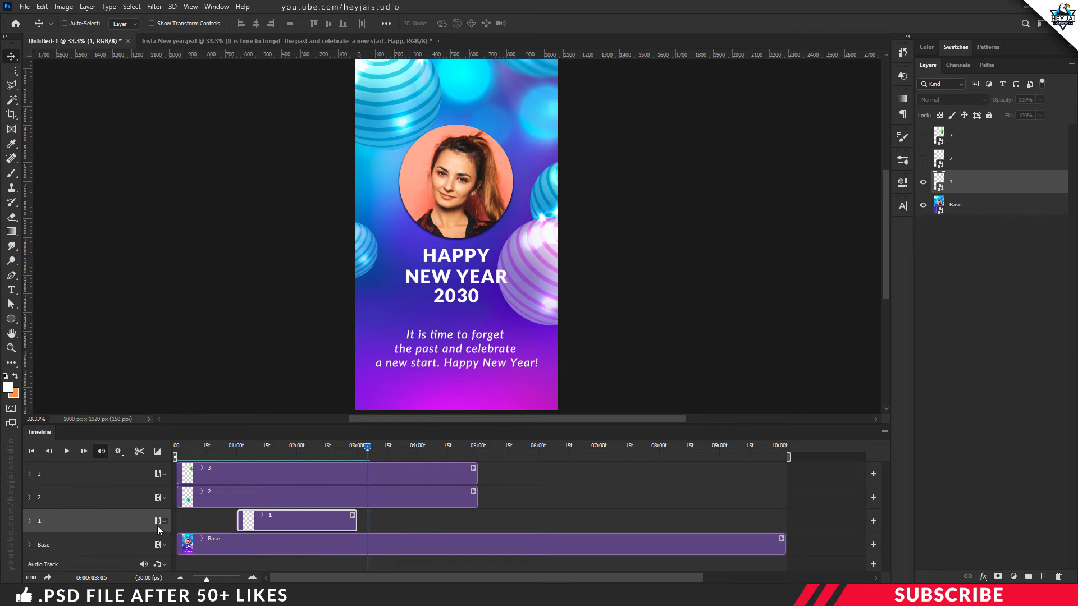
- Show the teal balloon layer 2 and set its clip to run from 02:00 to 0:00:03:28 on the timeline
click(923, 159)
click(964, 163)
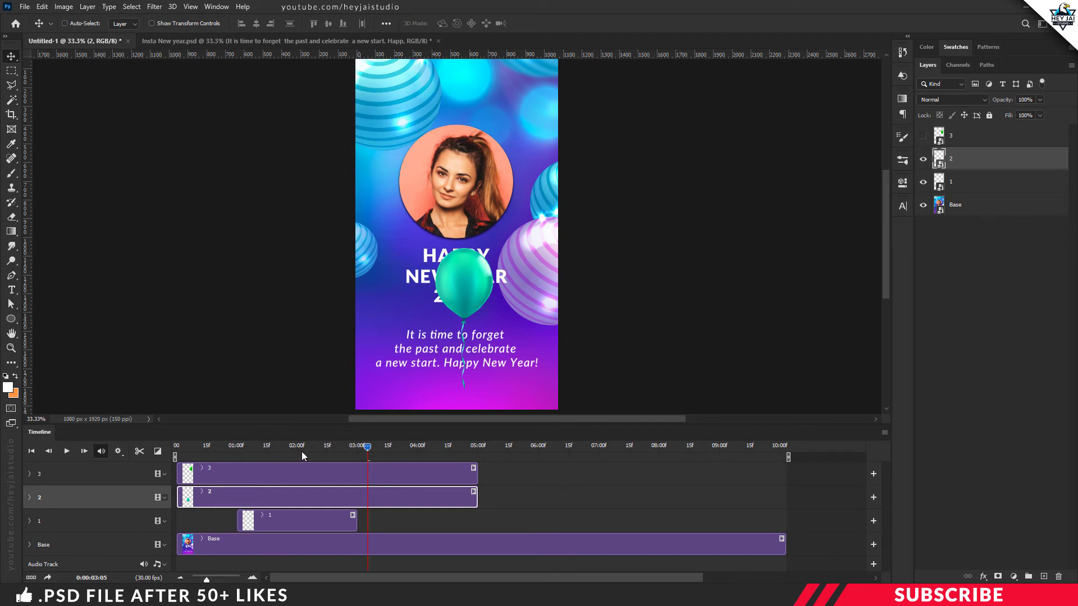
drag(298, 449, 298, 448)
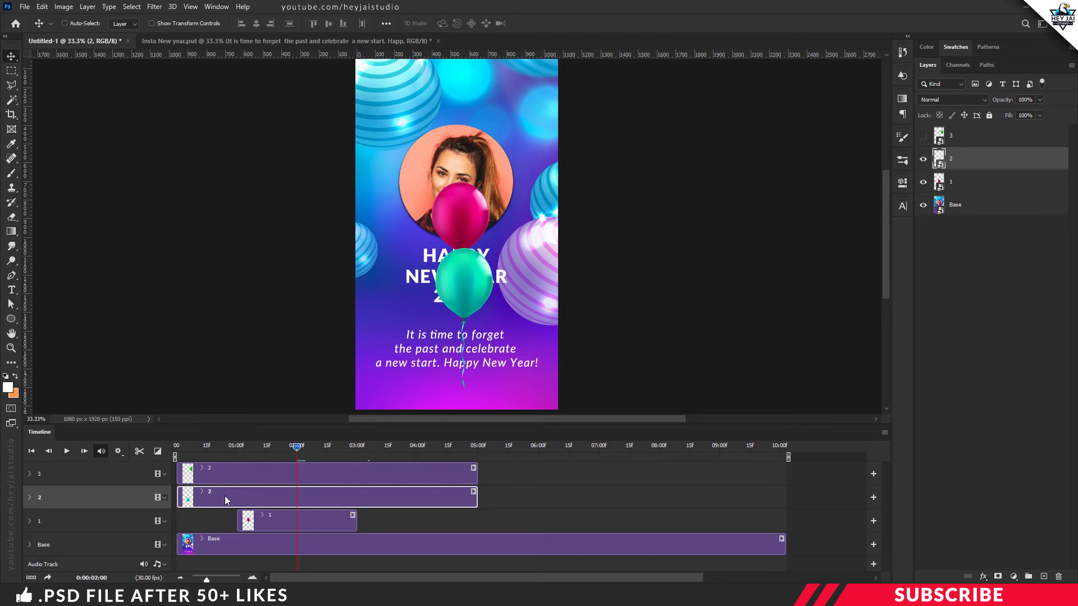
drag(231, 497, 344, 506)
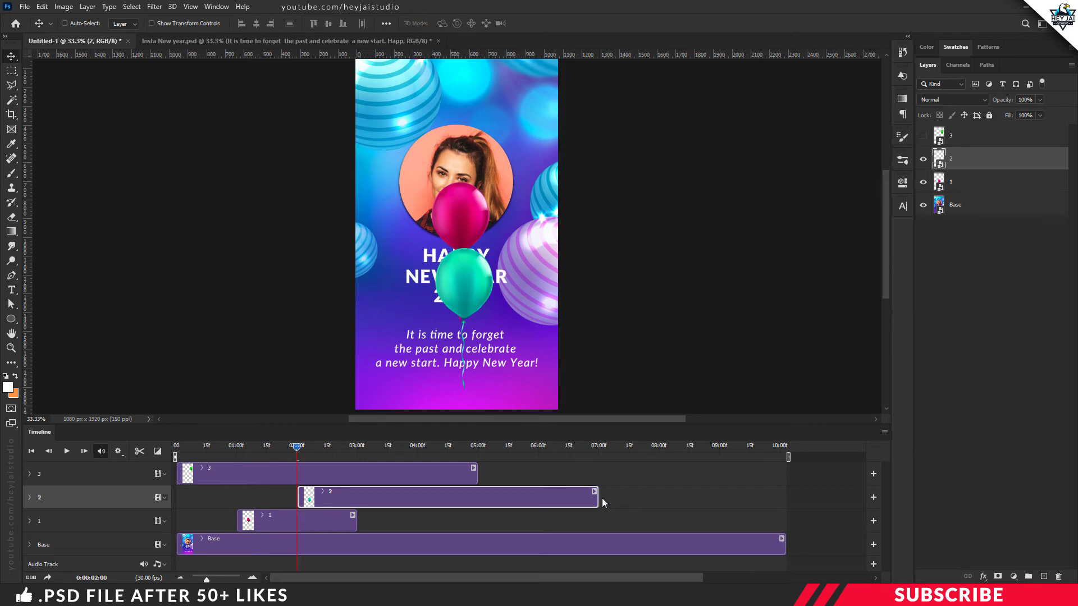
drag(597, 497, 419, 478)
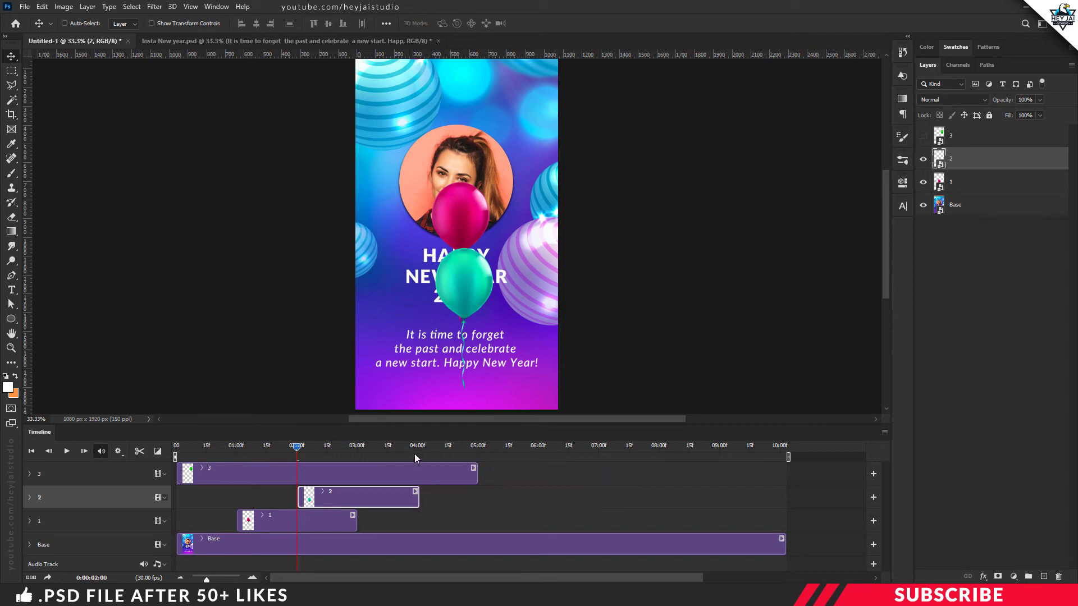
click(415, 446)
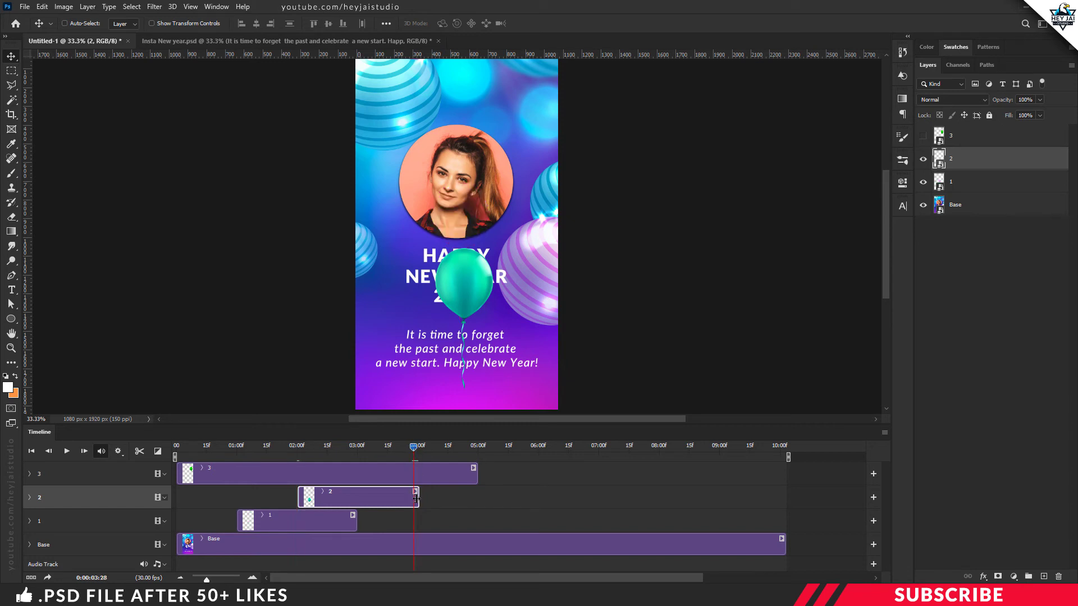
drag(417, 498, 412, 498)
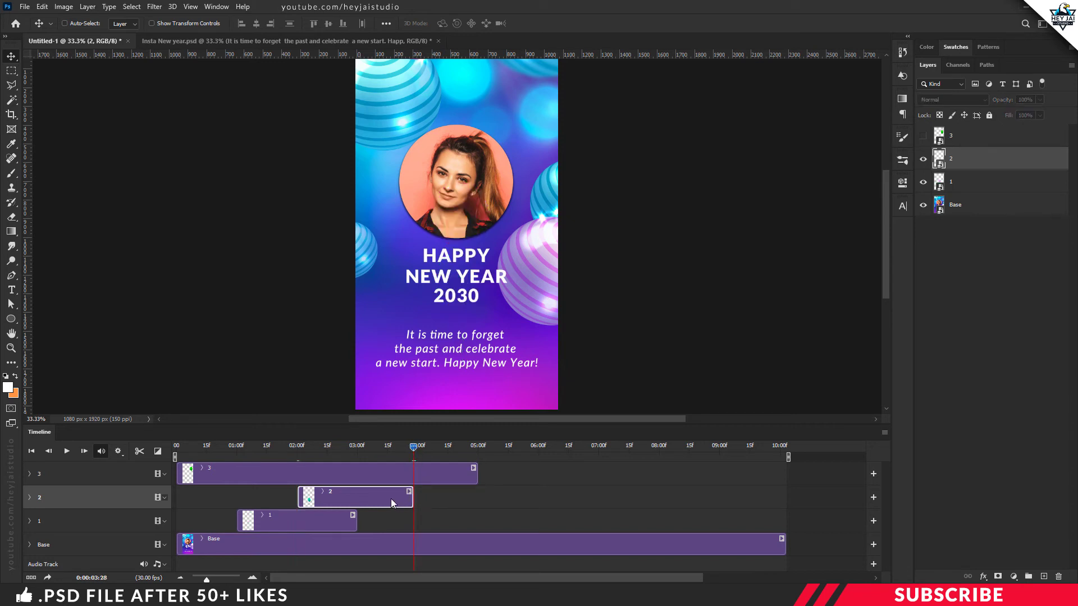
- Place the playhead at 0:00:03:12 and move the teal balloon completely off the canvas beyond its left edge
drag(416, 446, 381, 448)
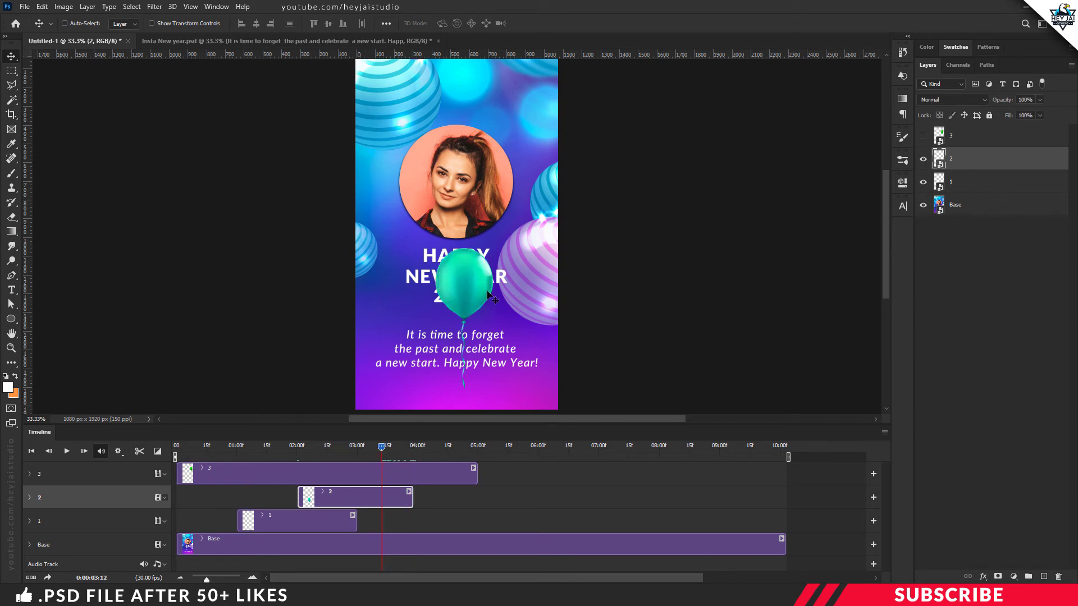
drag(482, 294, 322, 200)
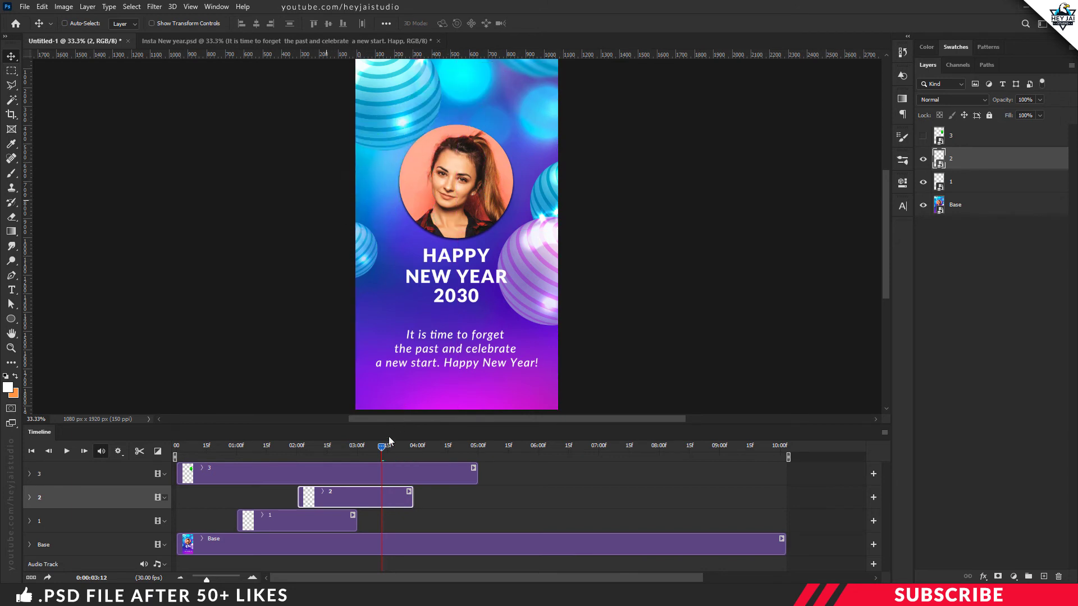
- Hide the pink balloon layer and enable Transform keyframing on the teal balloon's track at 0:00:02:01
drag(346, 449, 301, 449)
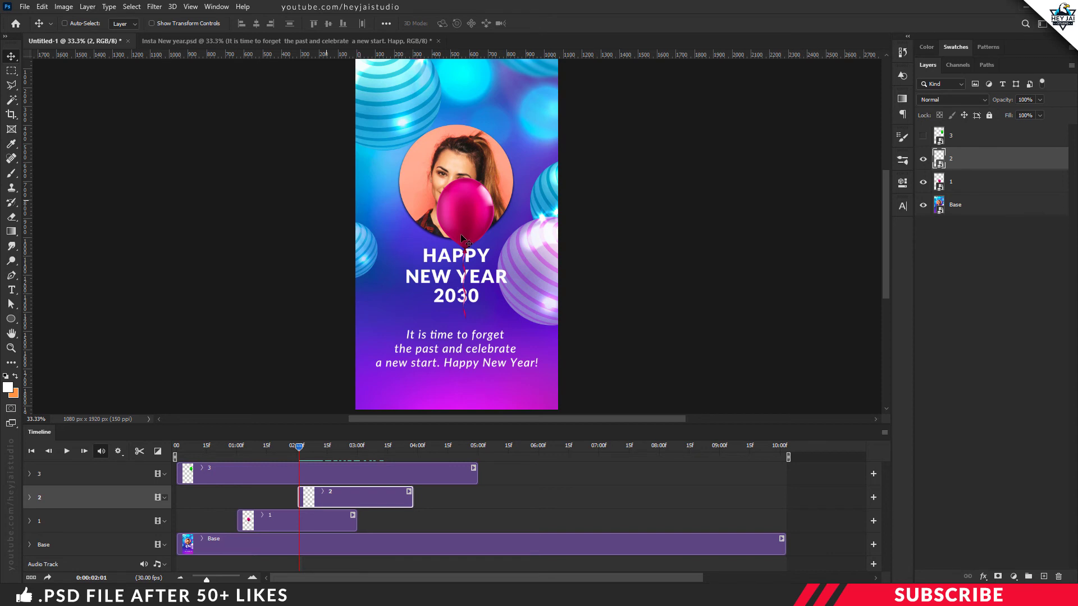
click(922, 183)
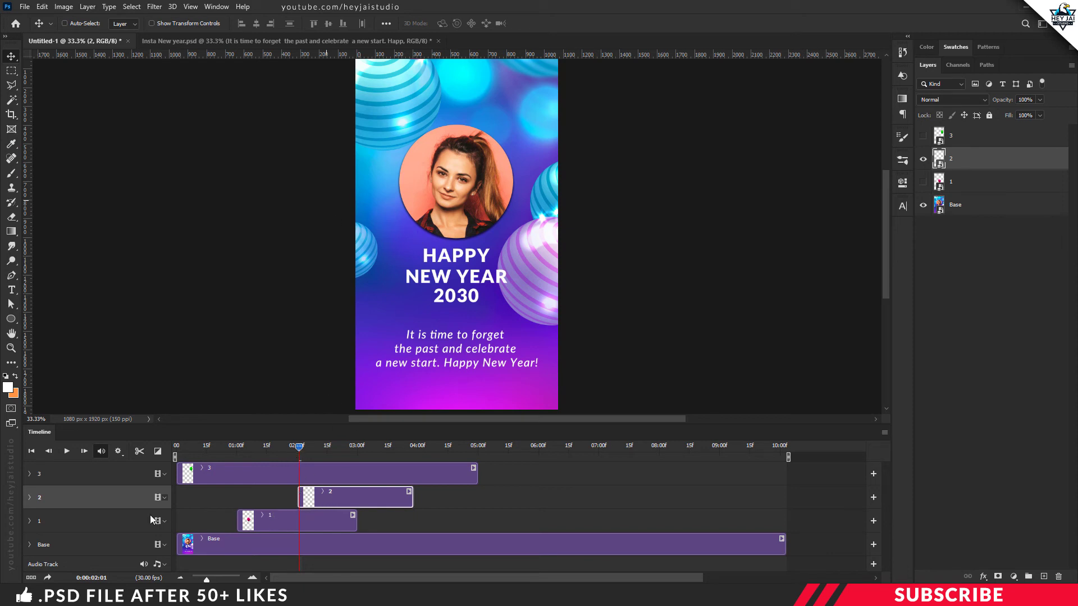
click(29, 497)
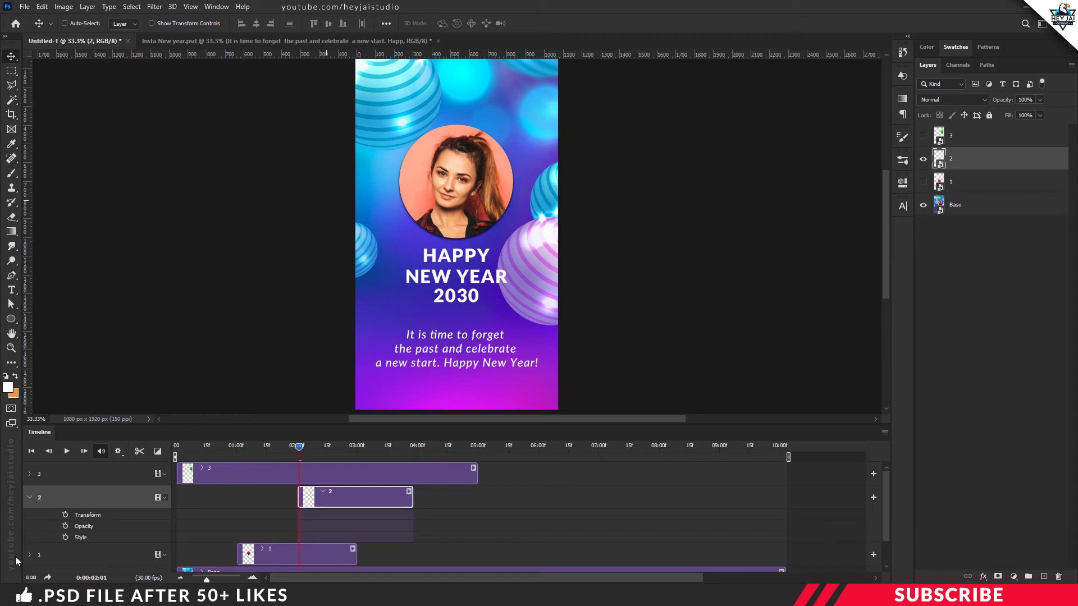
click(66, 515)
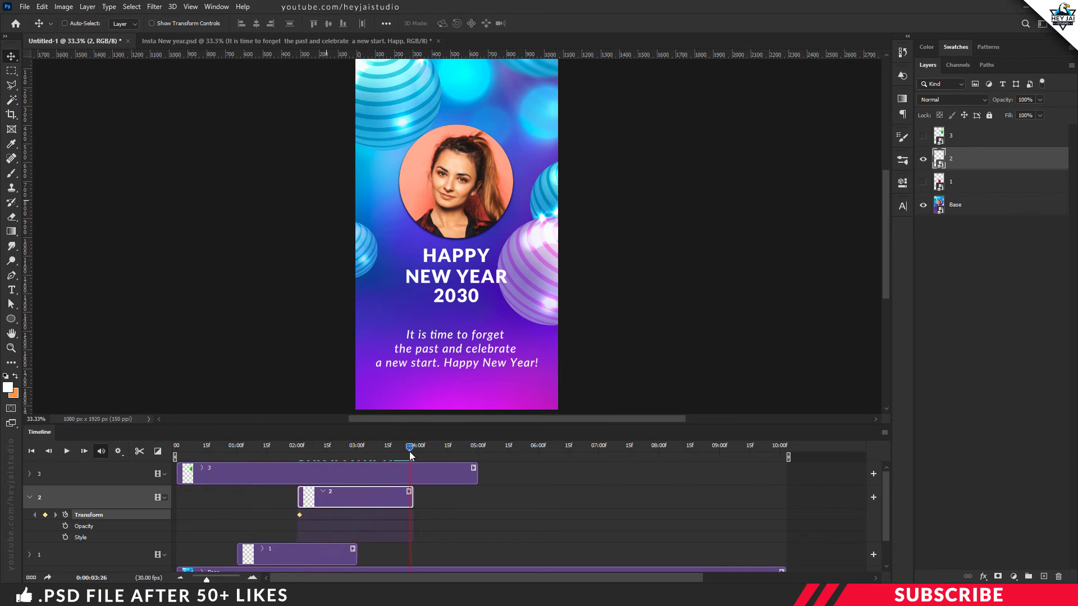
- At 0:00:03:26, free-transform the teal balloon to beyond the canvas's upper right edge, at about X 1299.5, Y 379.5 px
scroll(472, 345, up, 2)
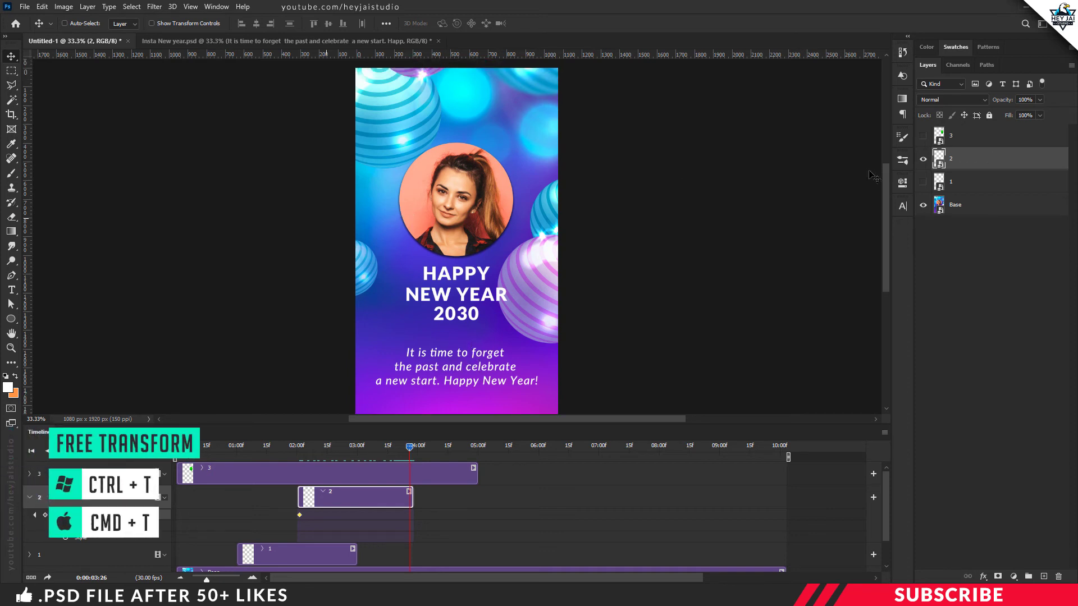
key(ctrl+t)
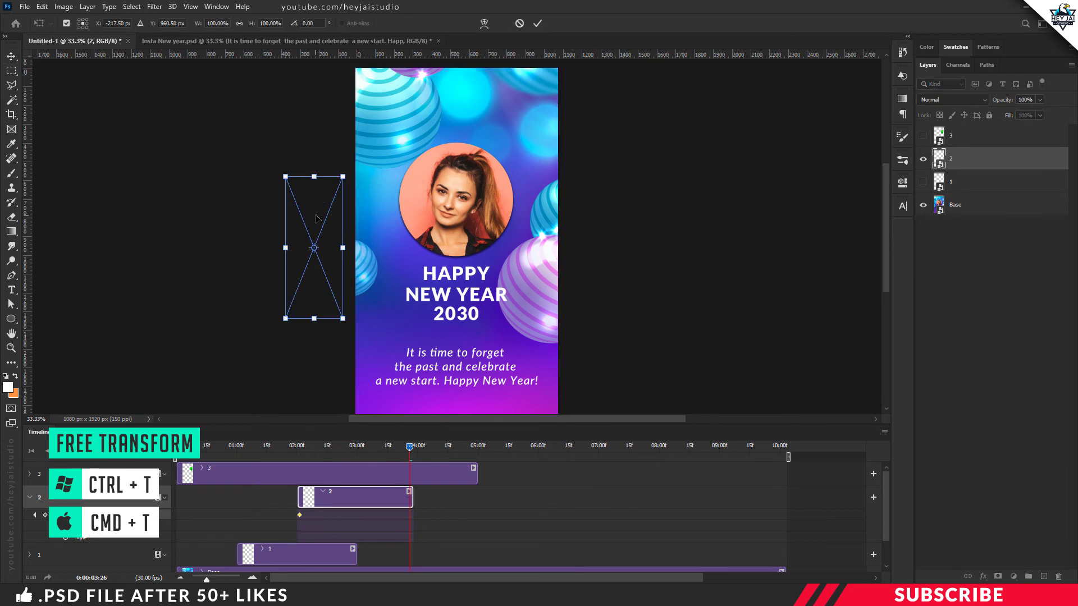
drag(316, 218, 601, 113)
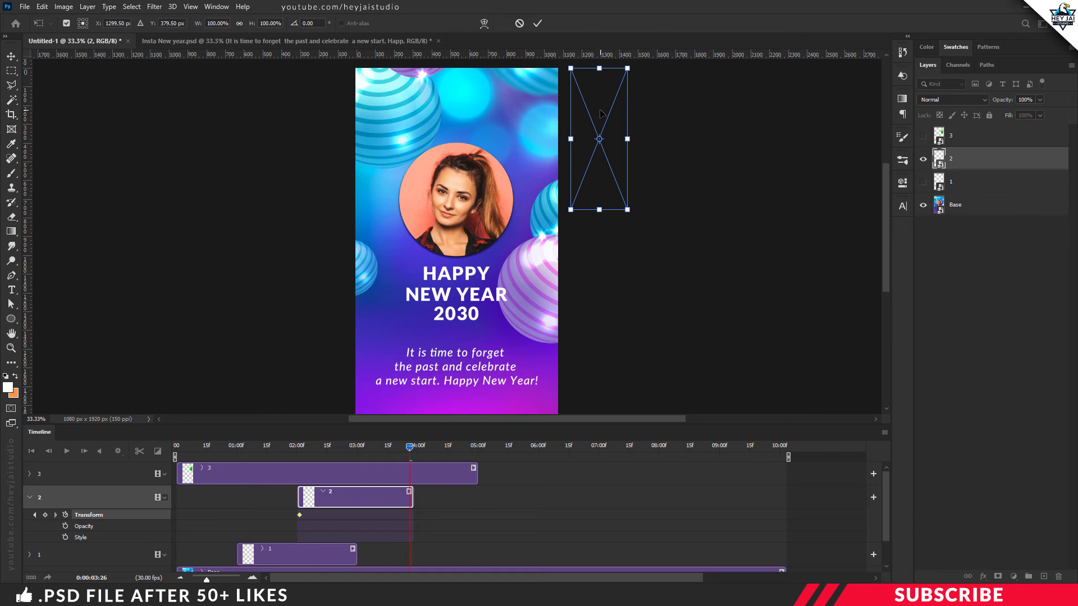
key(Return)
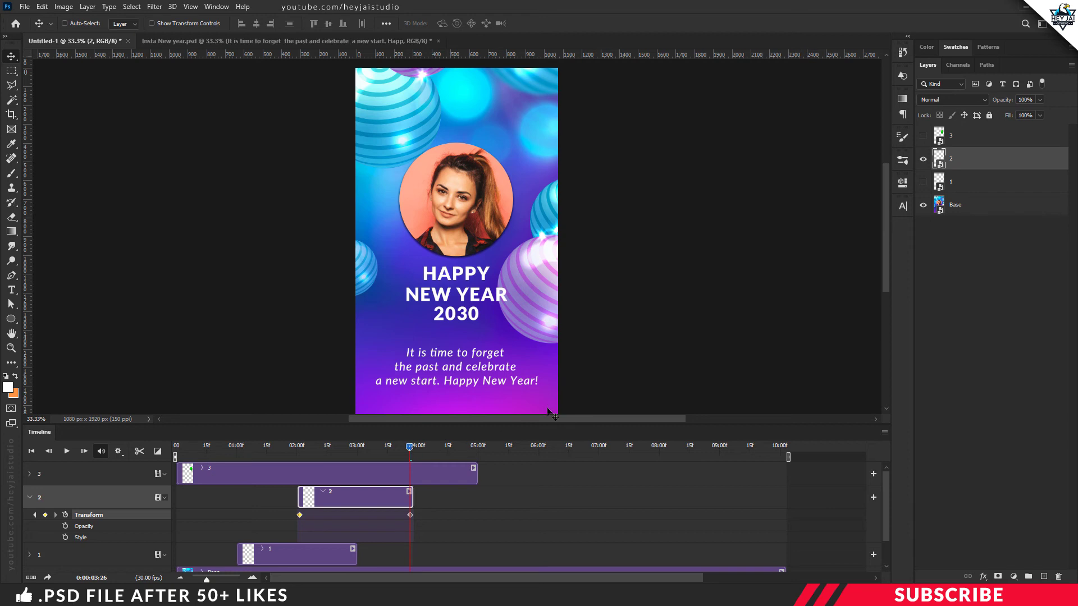
- Show the pink balloon layer again and play the timeline from the beginning to check both balloons' motion
click(922, 183)
drag(399, 449, 166, 464)
click(68, 452)
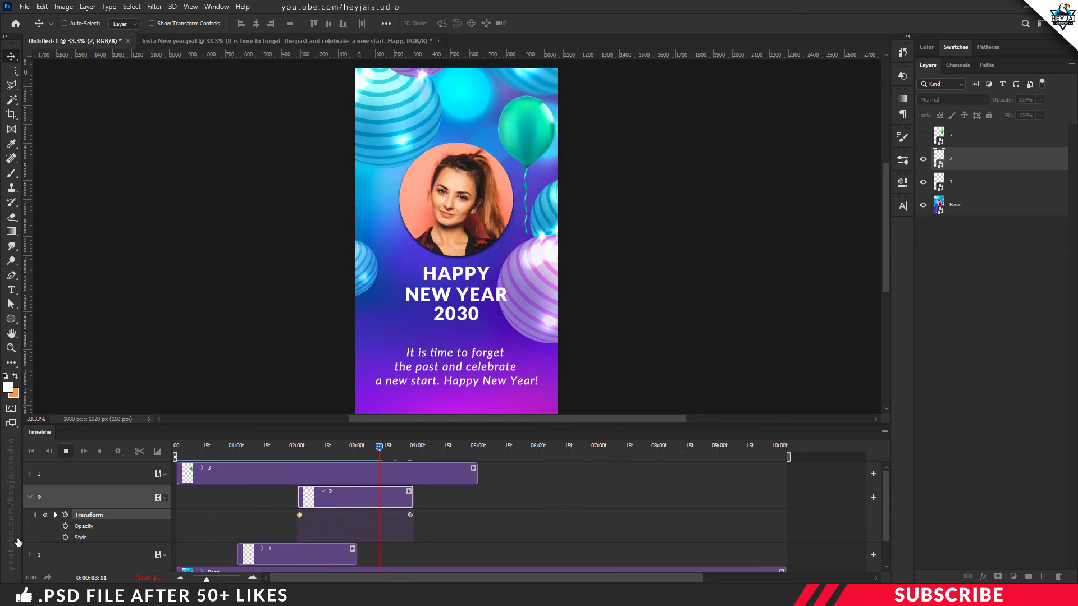
click(66, 452)
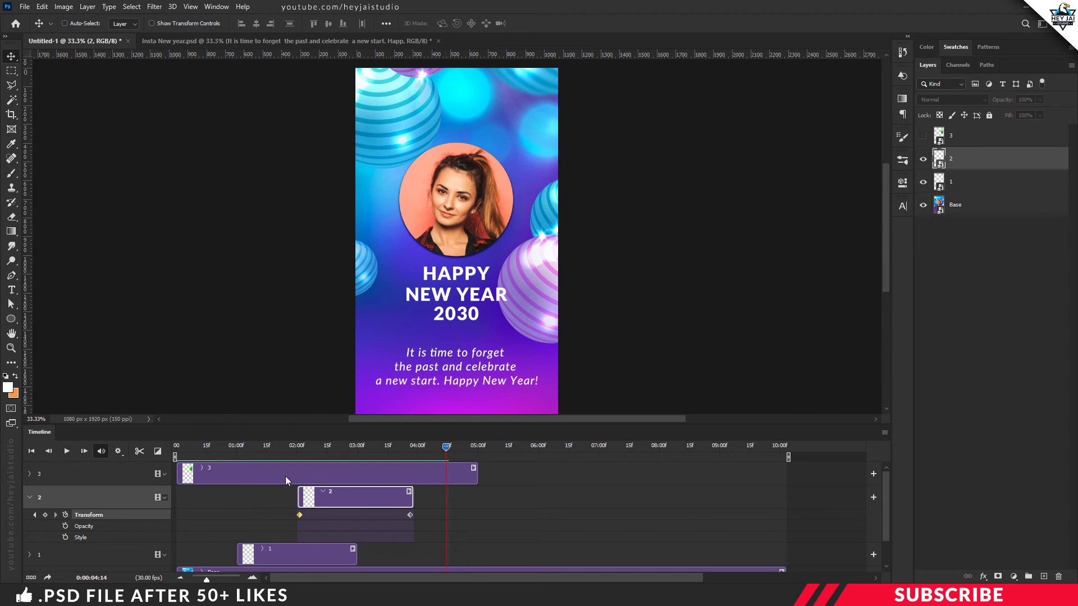
- Move the green balloon's clip to start at 02:00, then show the balloon and reposition it over the greeting text
drag(256, 473, 376, 475)
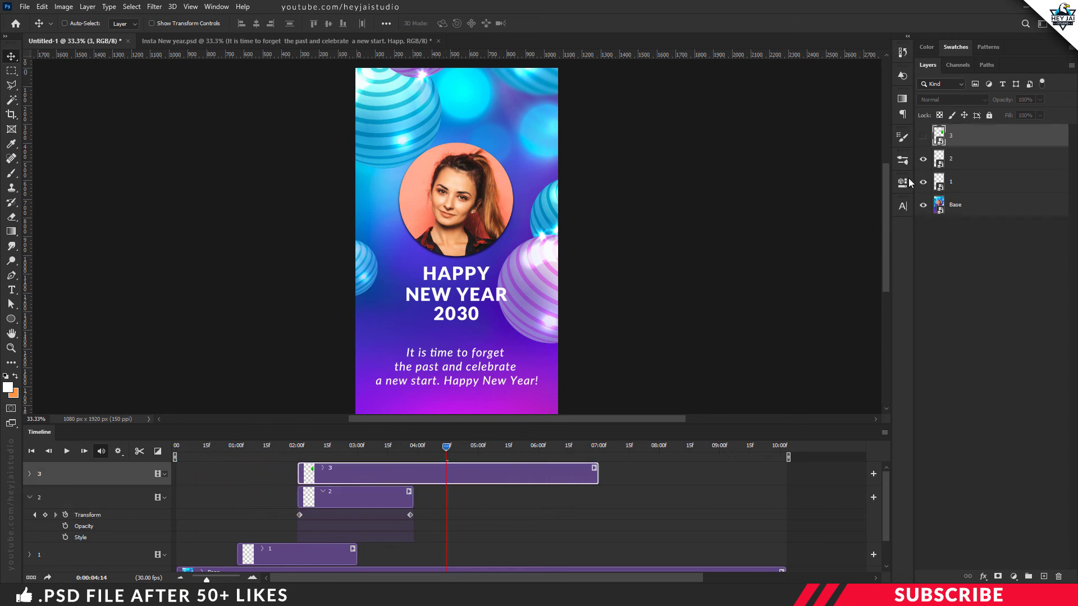
click(923, 137)
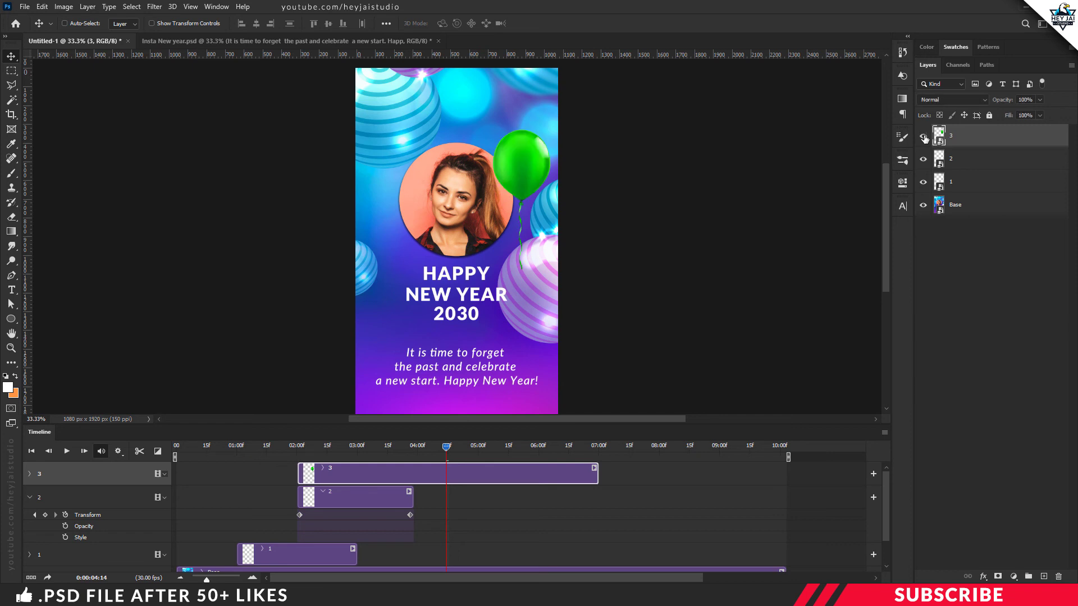
drag(516, 188, 481, 283)
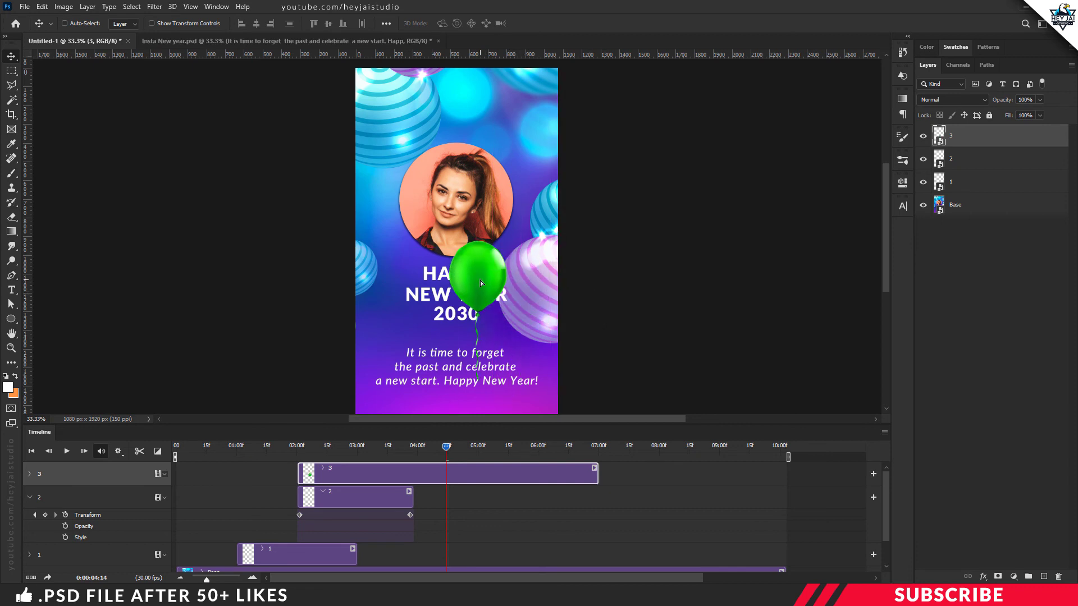
click(30, 498)
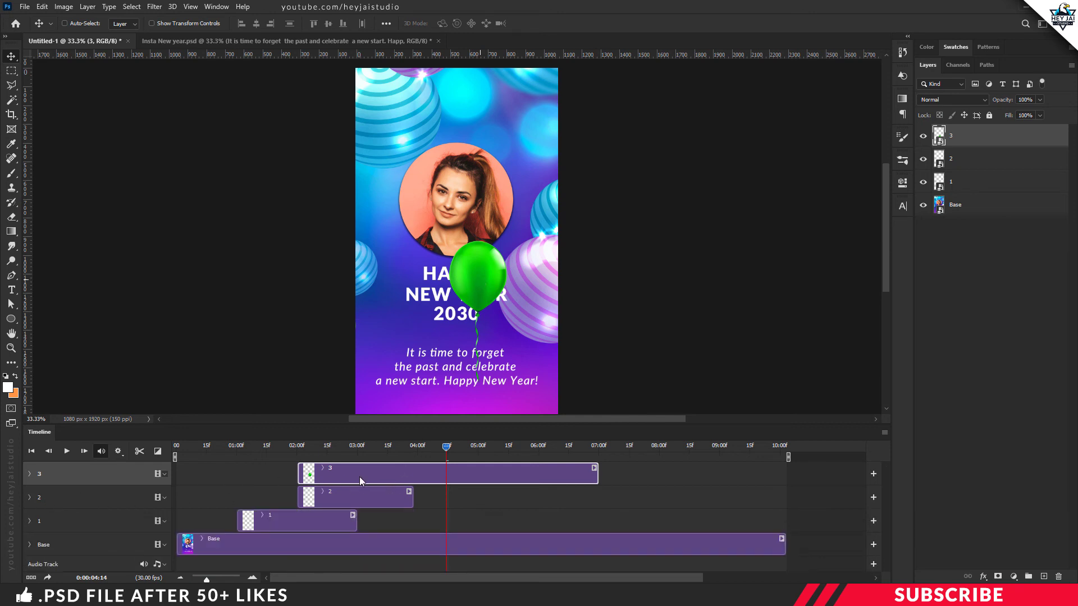